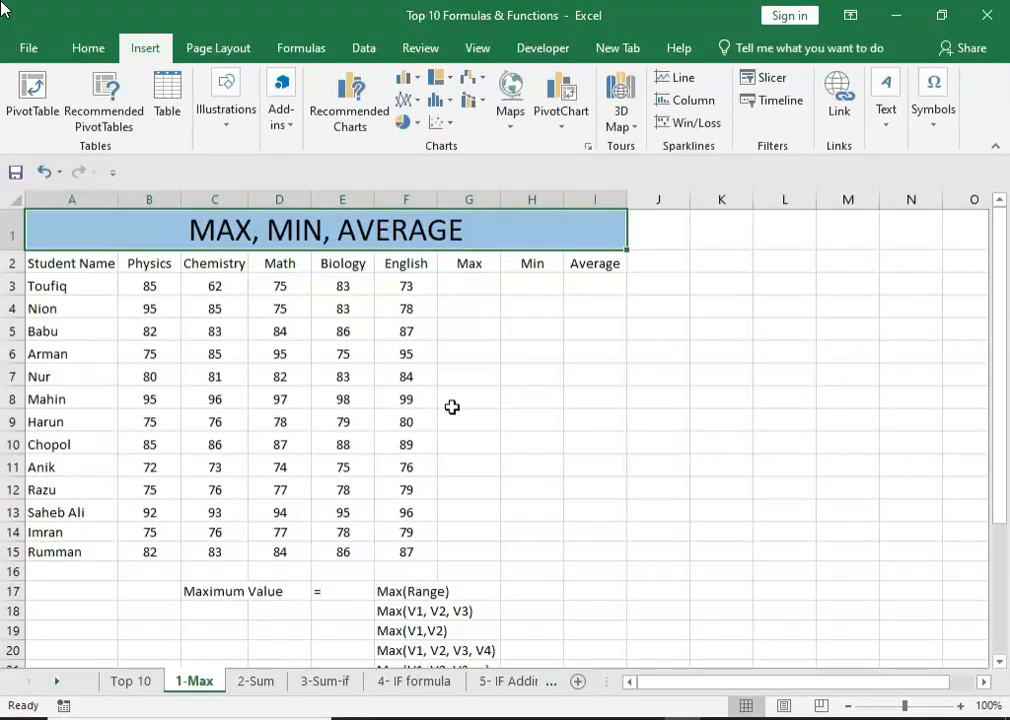
left_click(72, 287)
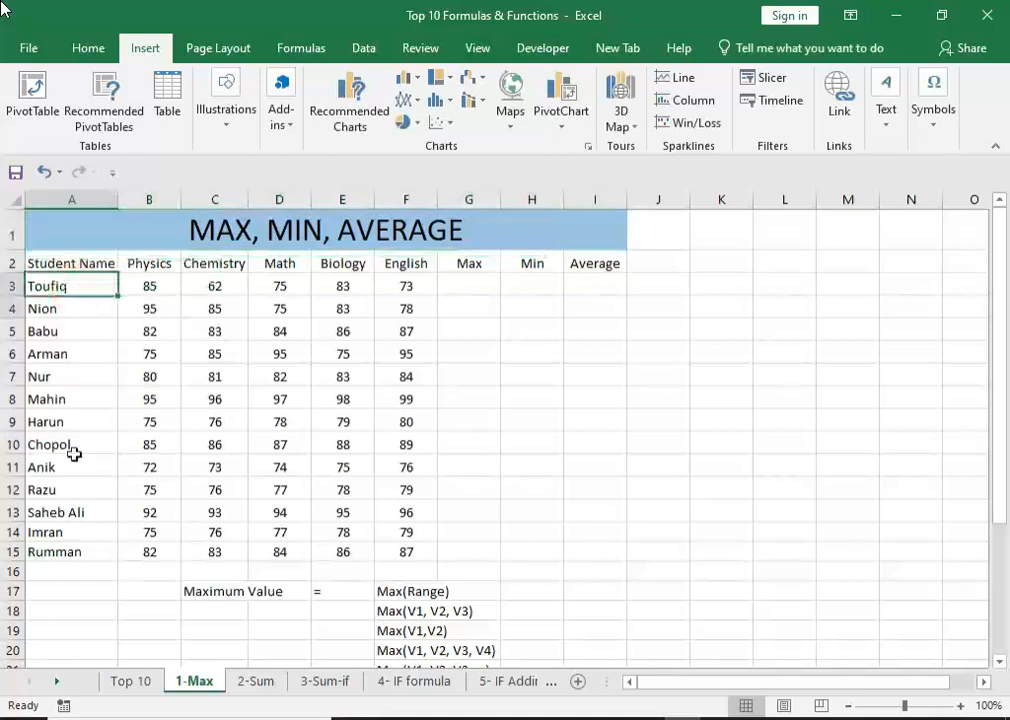
left_click_drag(74, 454, 70, 530)
left_click_drag(83, 262, 592, 264)
left_click(460, 334)
Enter the formula =max(B3:F3) in cell G3 to find the highest mark in the first student's row.
left_click(475, 288)
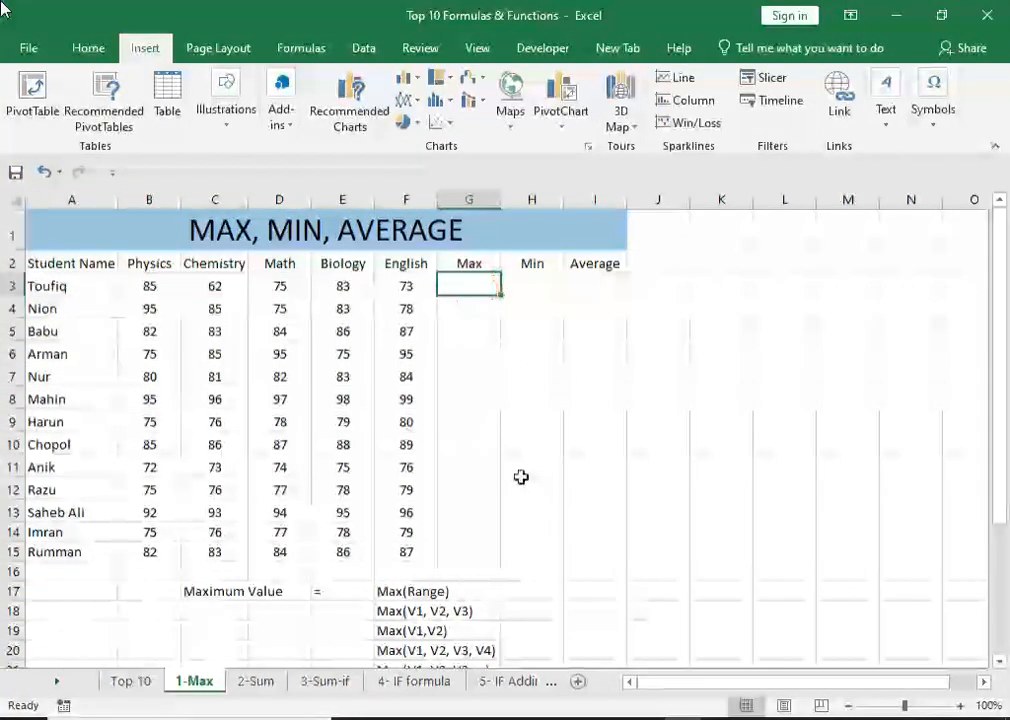
key("F2")
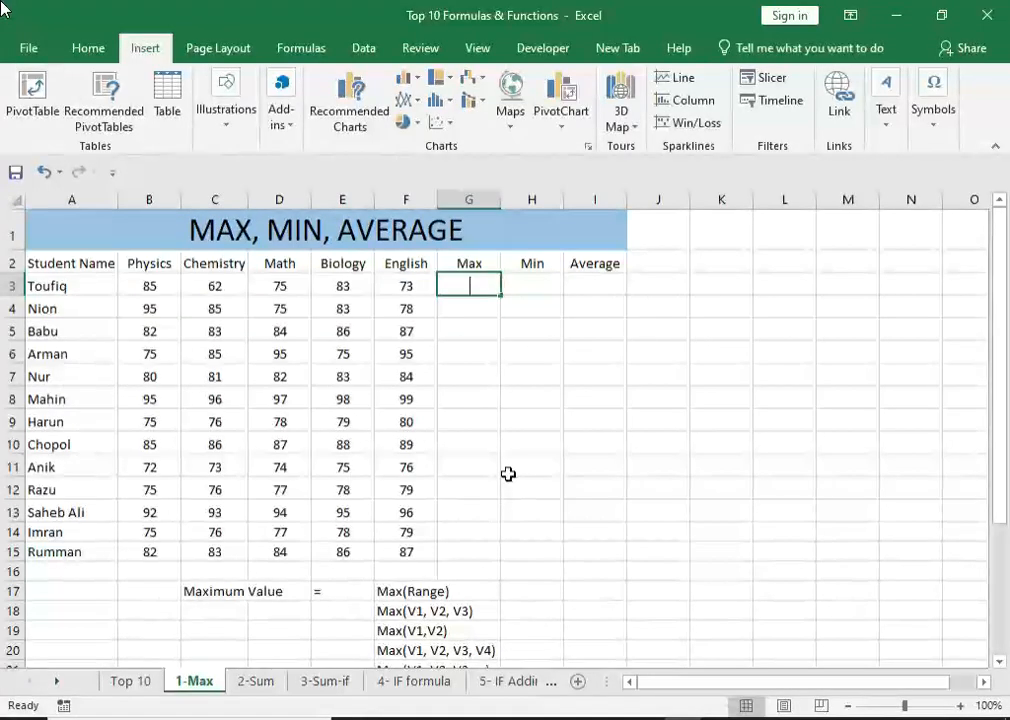
type("=")
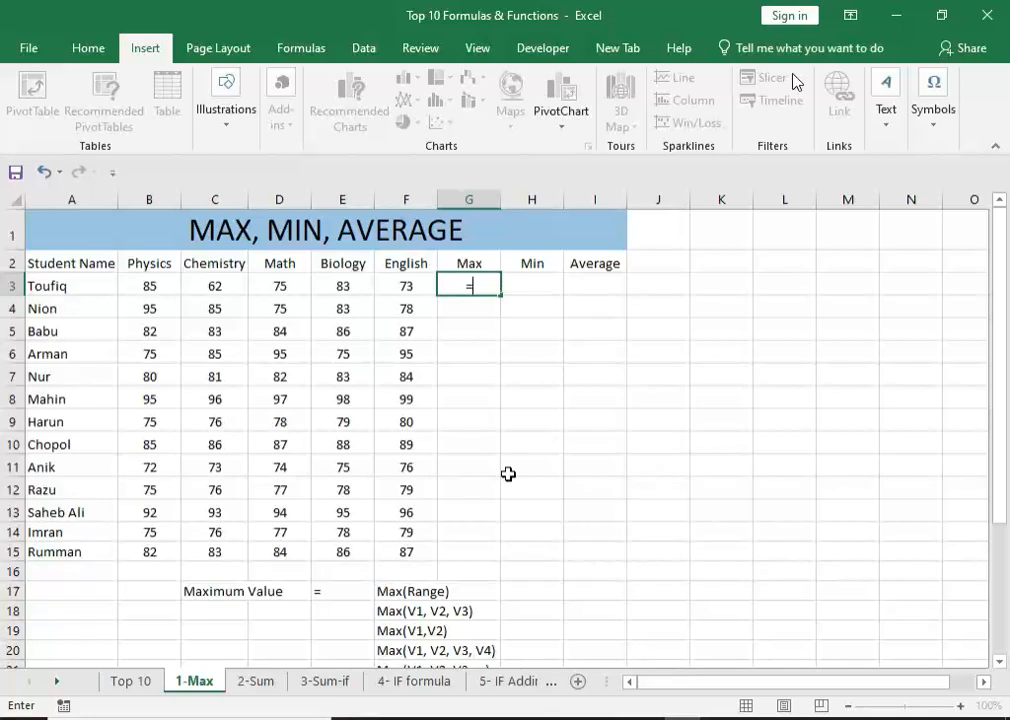
type("ma")
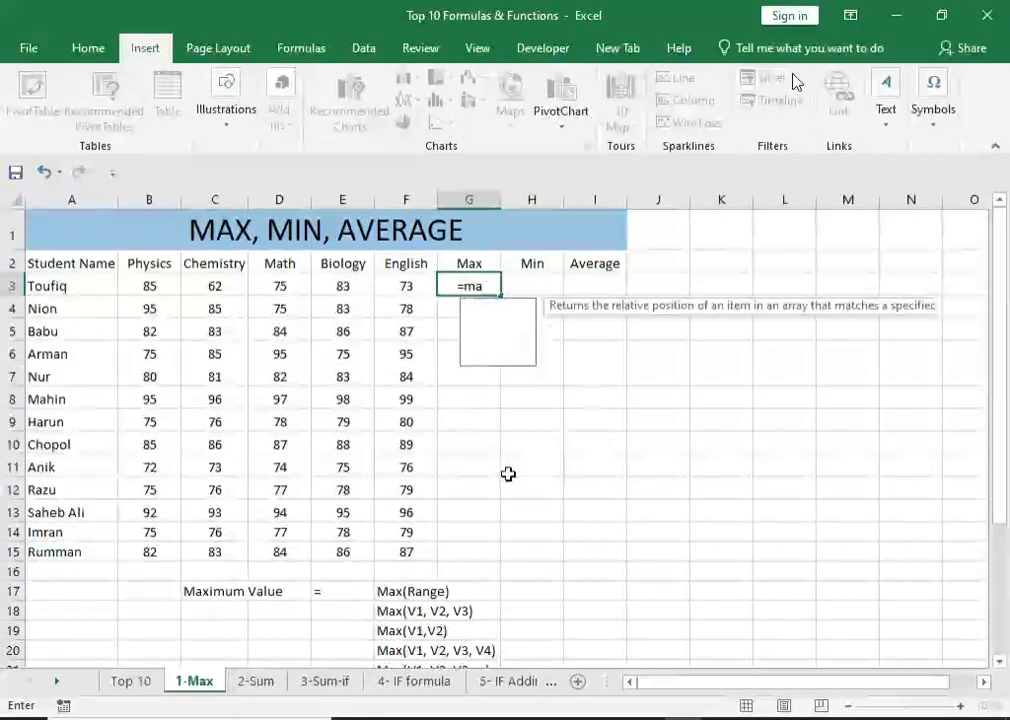
type("x()")
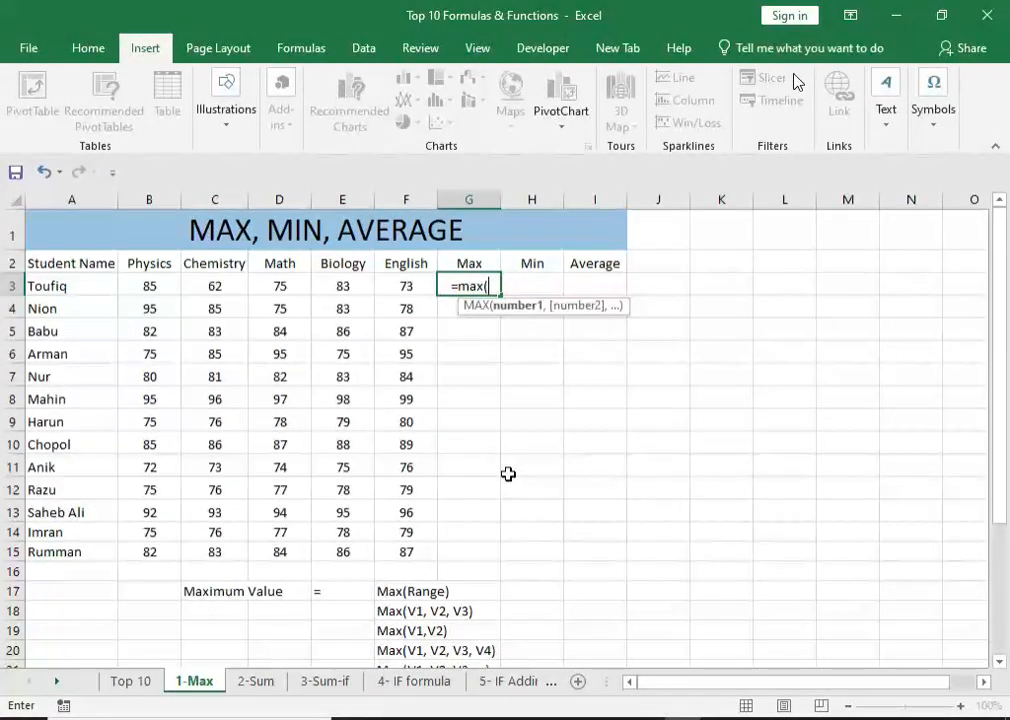
left_click(485, 286)
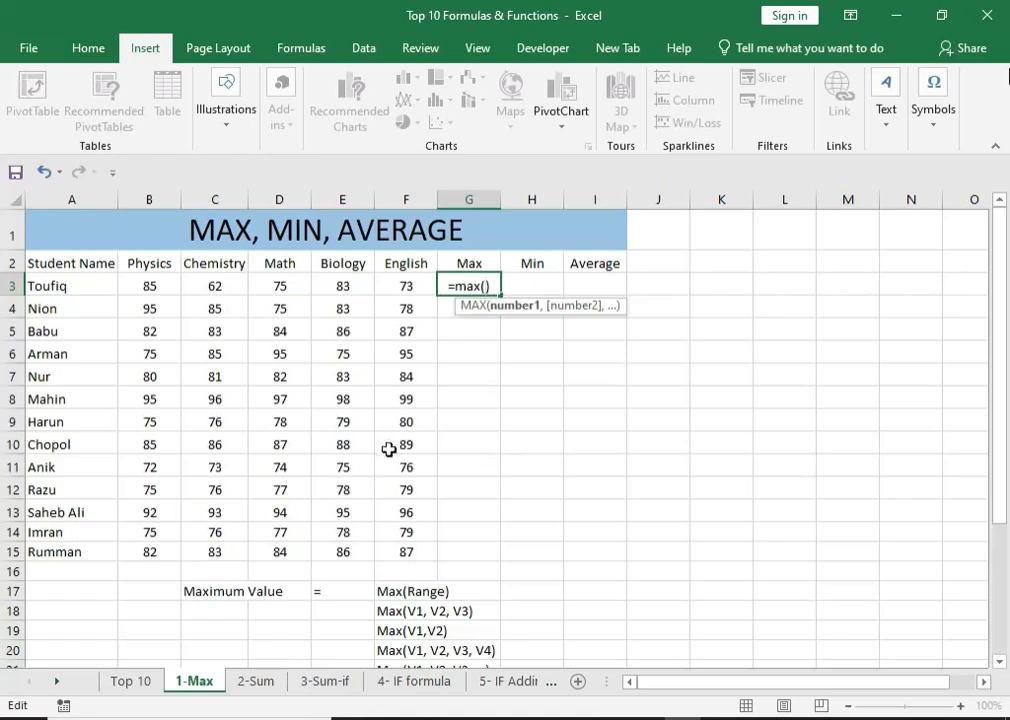
left_click_drag(147, 286, 392, 286)
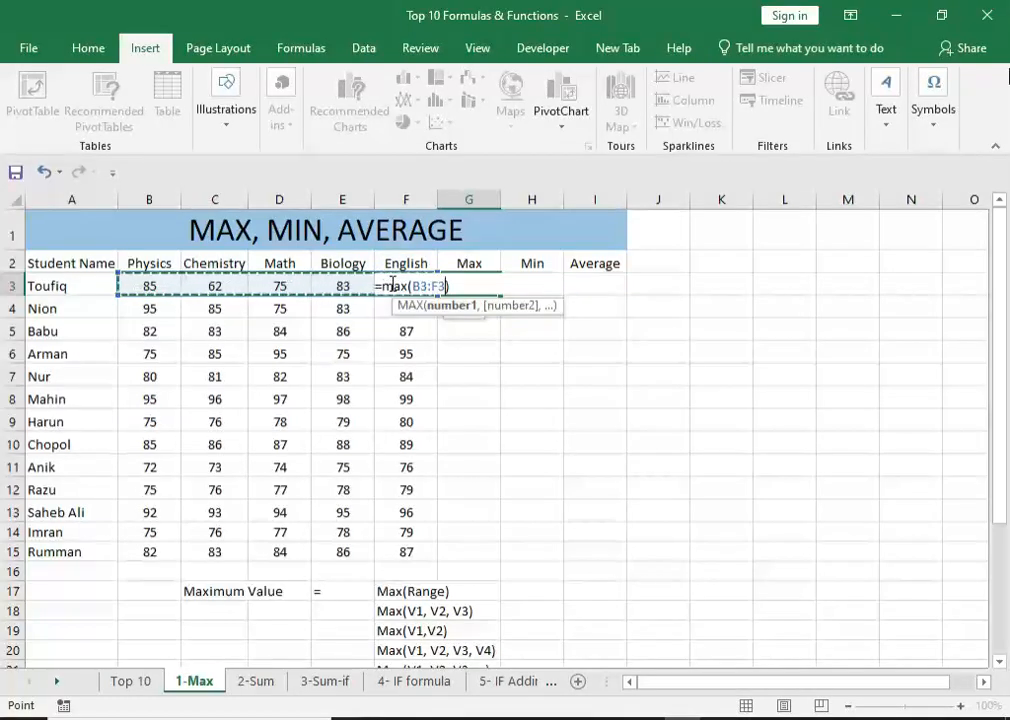
key("Return")
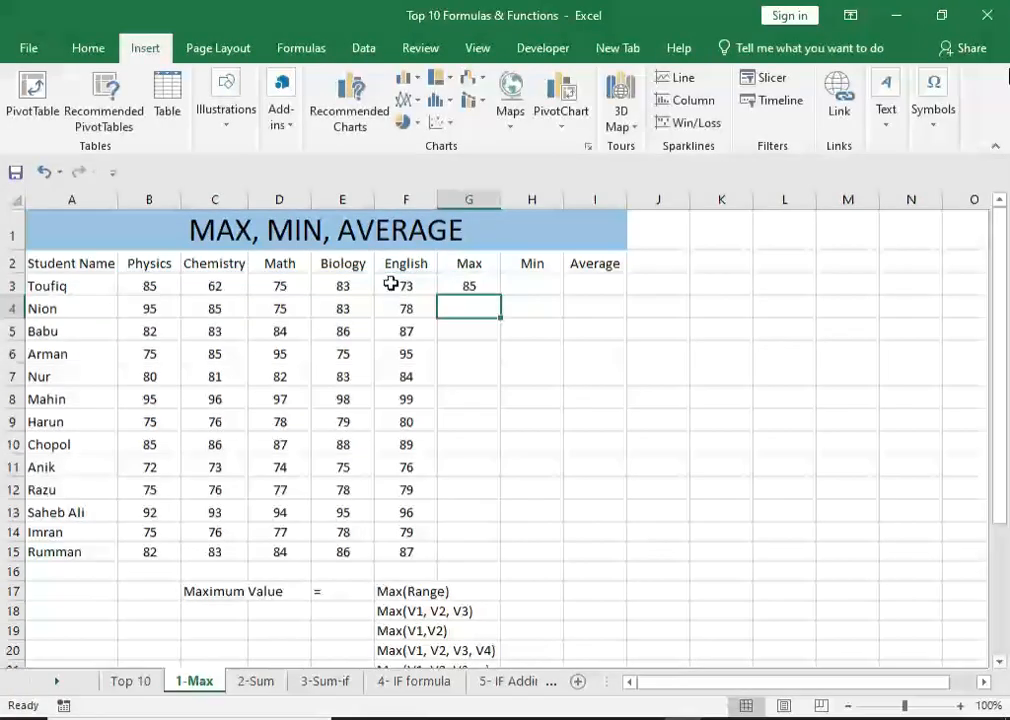
Fill the MAX formula from G3 down the Max column to row 15.
left_click(466, 285)
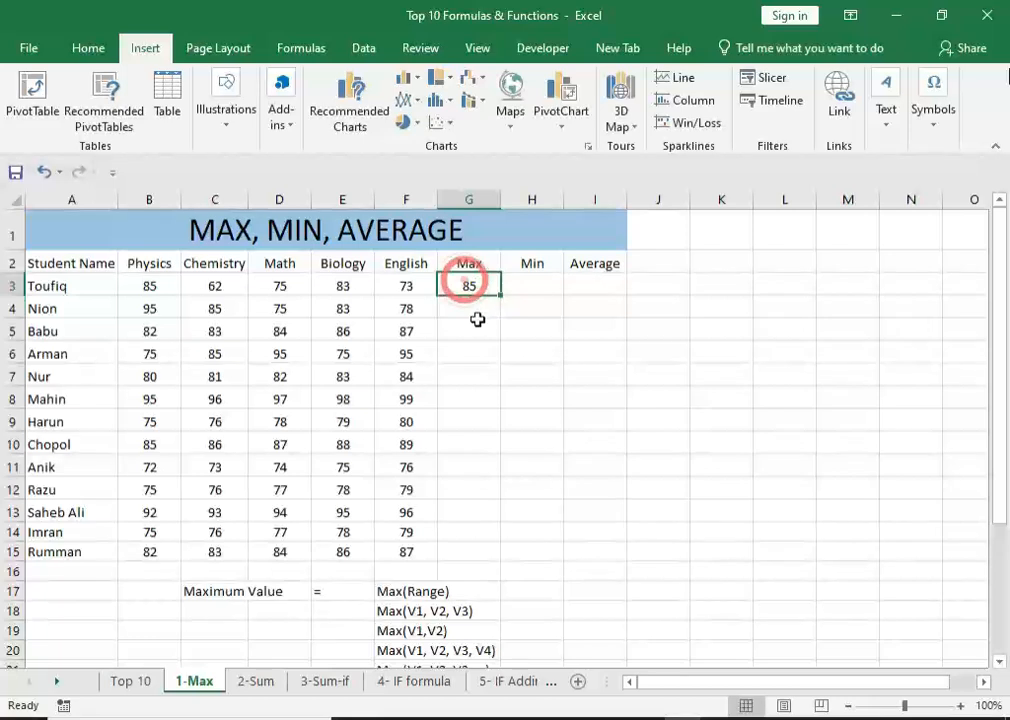
left_click_drag(145, 286, 400, 286)
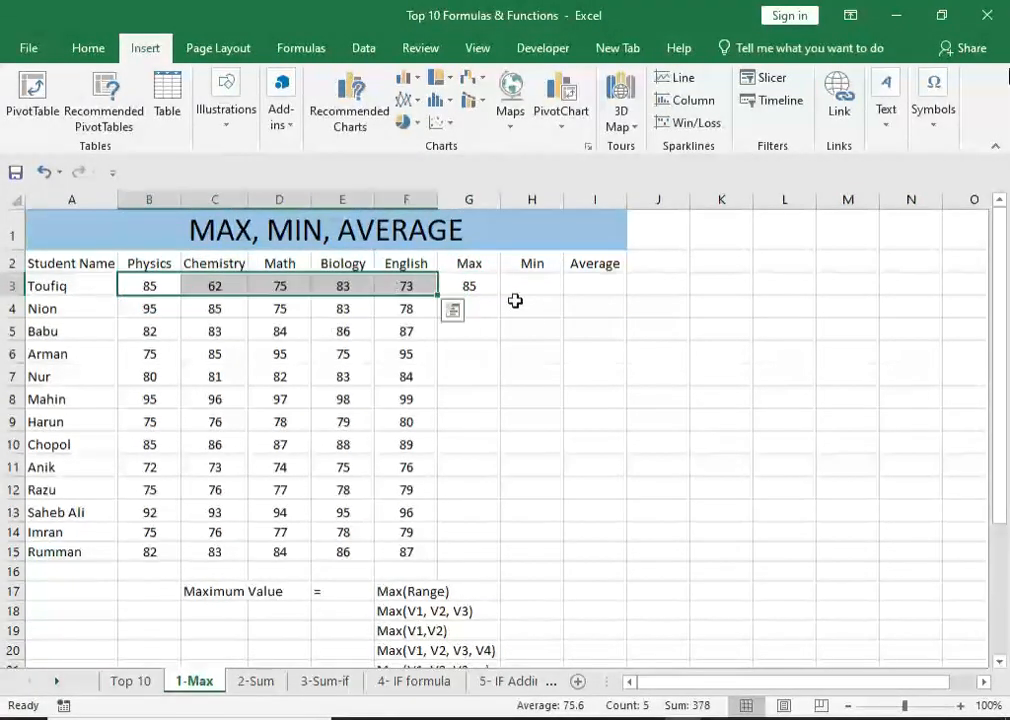
left_click(474, 289)
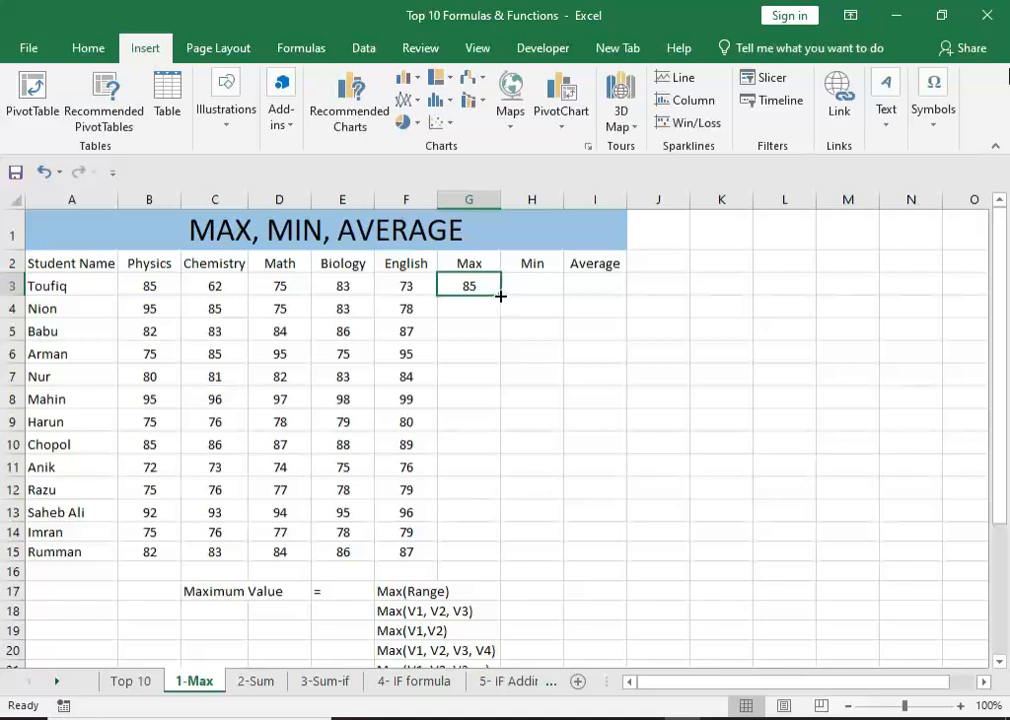
double_click(500, 296)
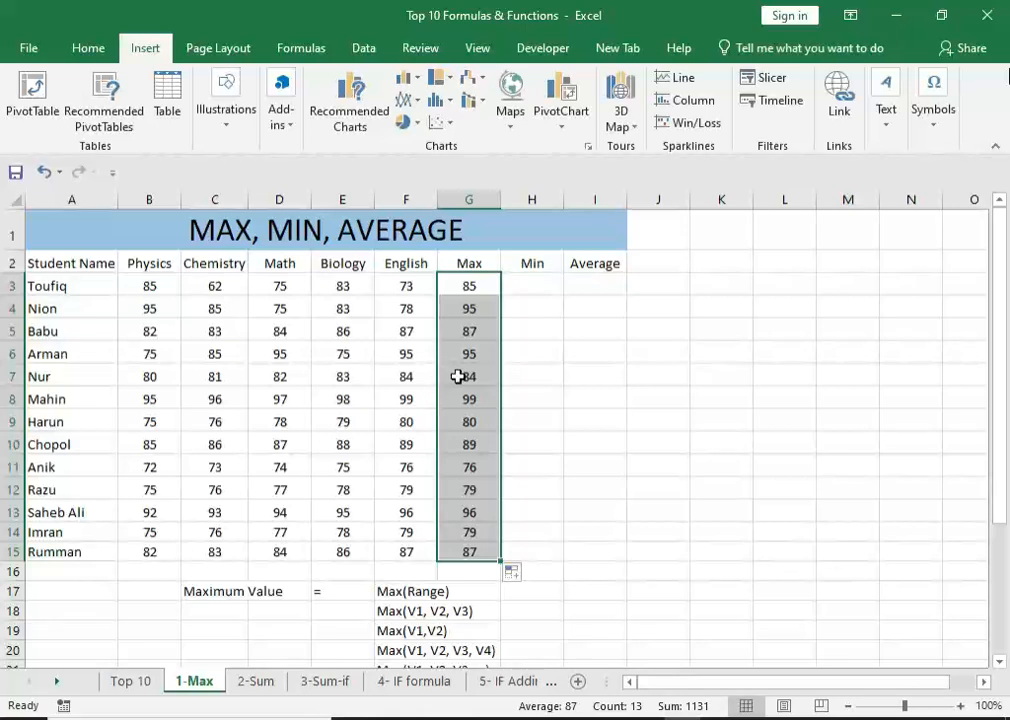
Set the ribbon display to Show Tabs, and restore it to Show Tabs and Commands.
left_click(465, 284)
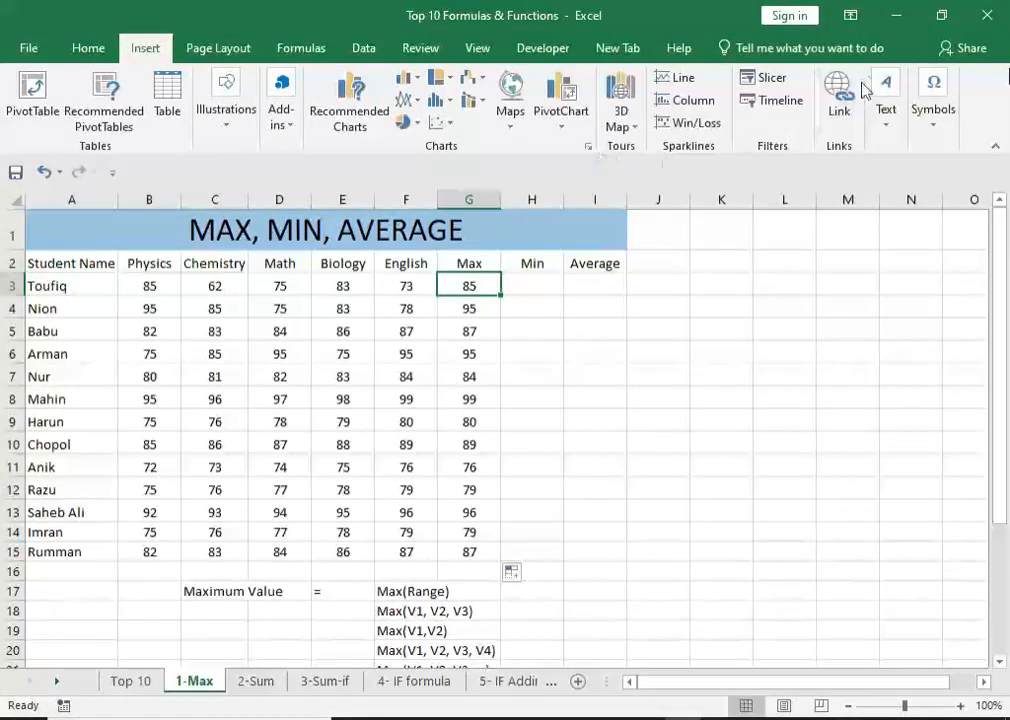
left_click(850, 16)
left_click(836, 108)
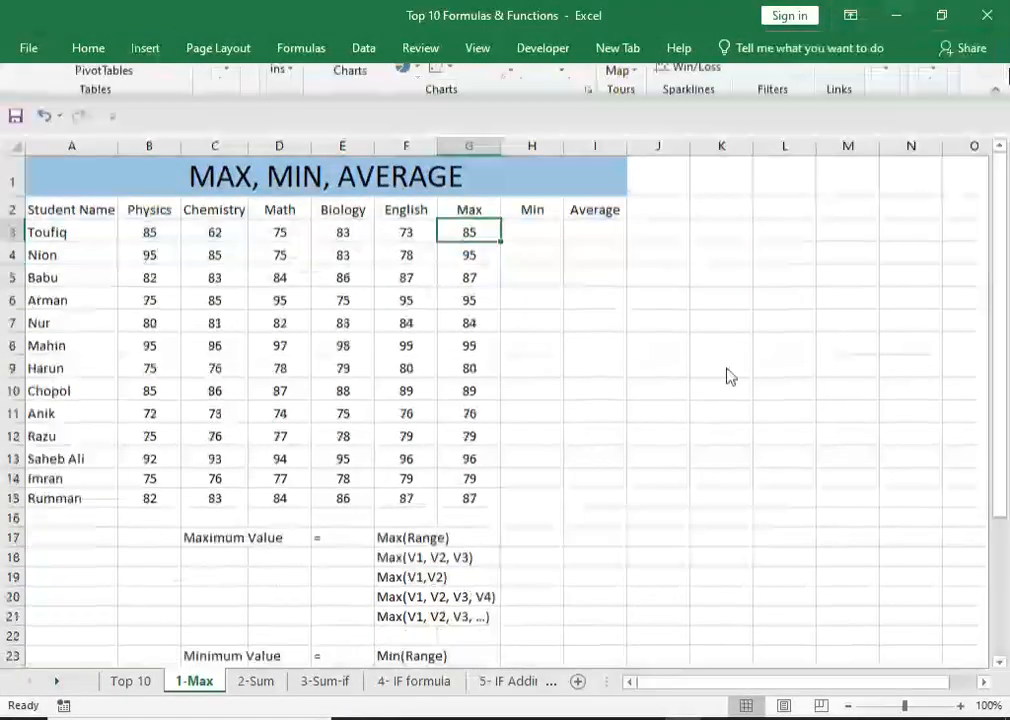
left_click(848, 16)
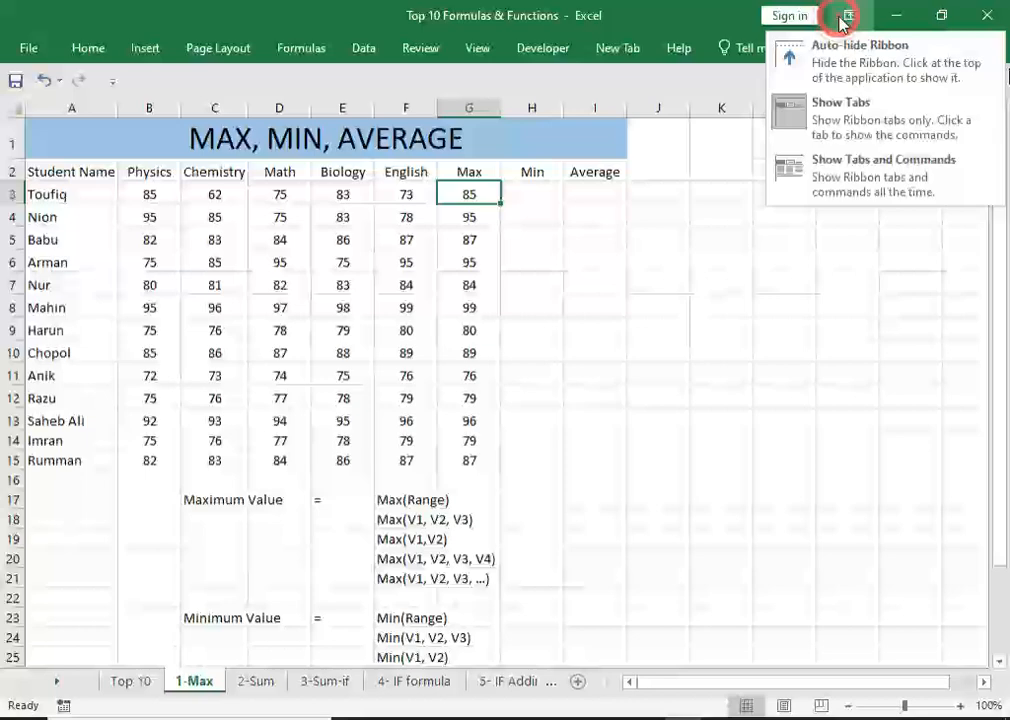
left_click(850, 180)
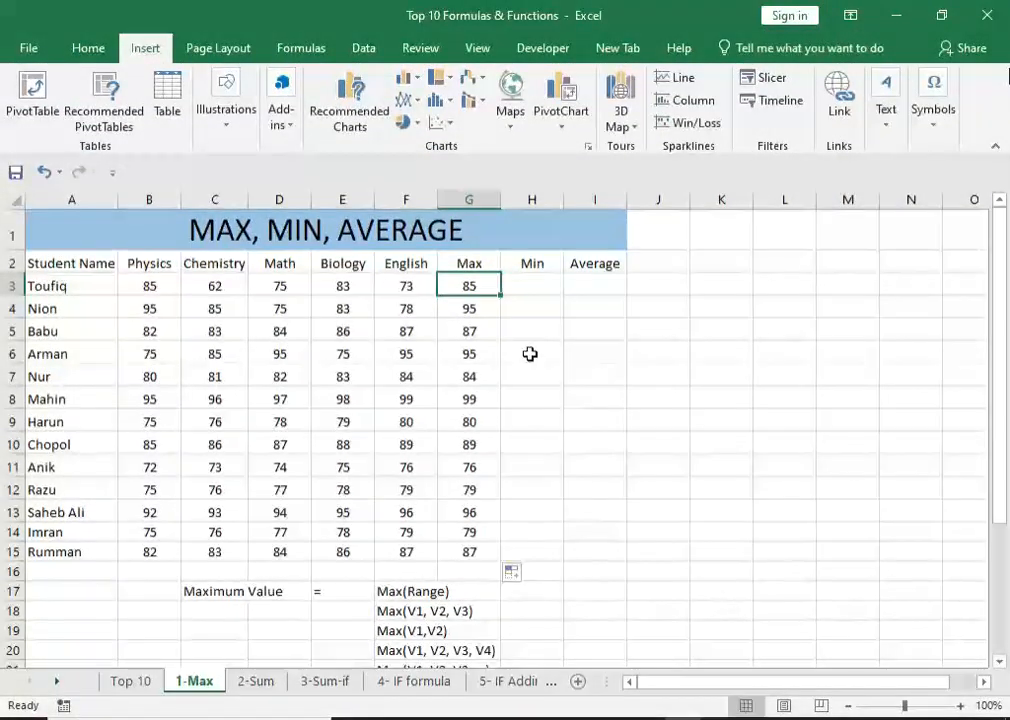
left_click(850, 15)
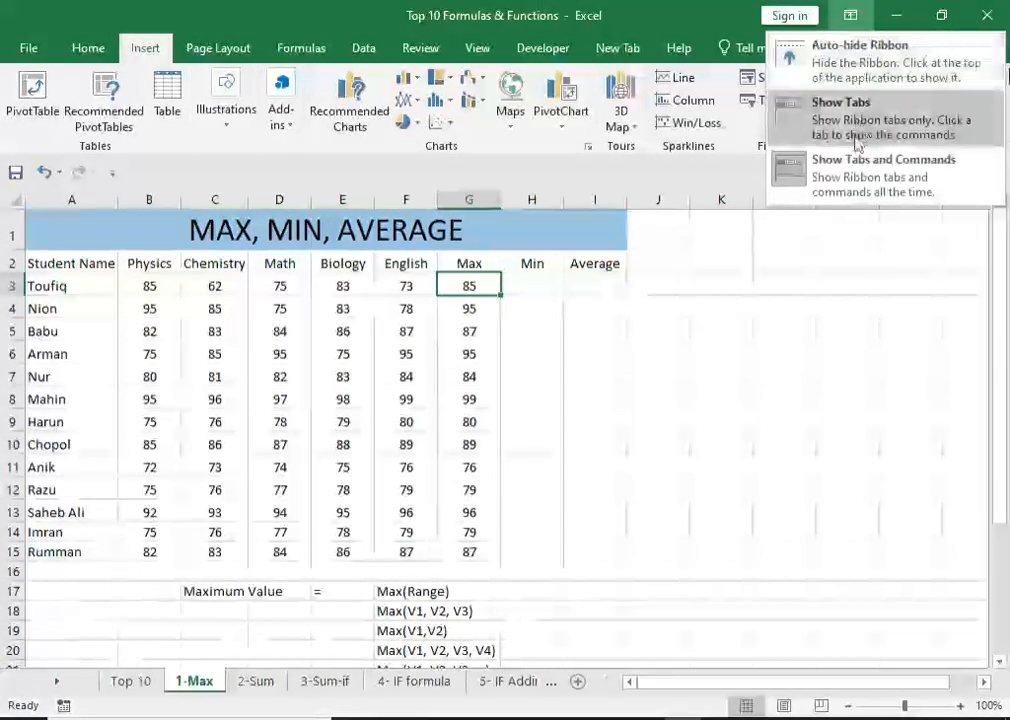
left_click(857, 177)
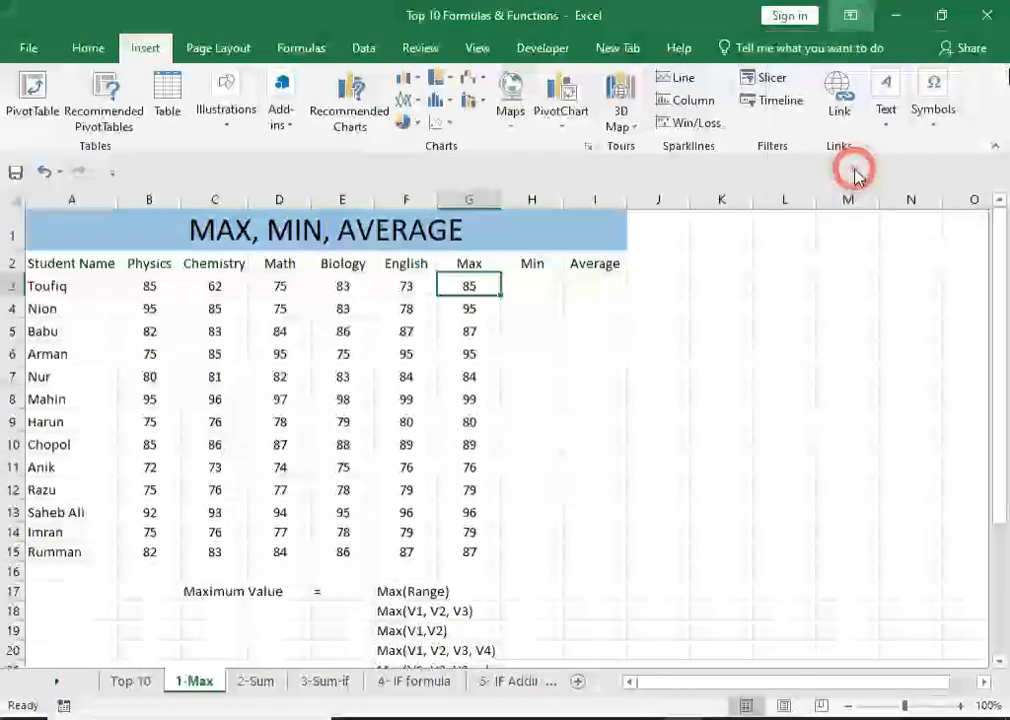
Examine the MAX formula stored in cell G3 and leave the cell without altering it.
left_click(530, 376)
left_click(482, 282)
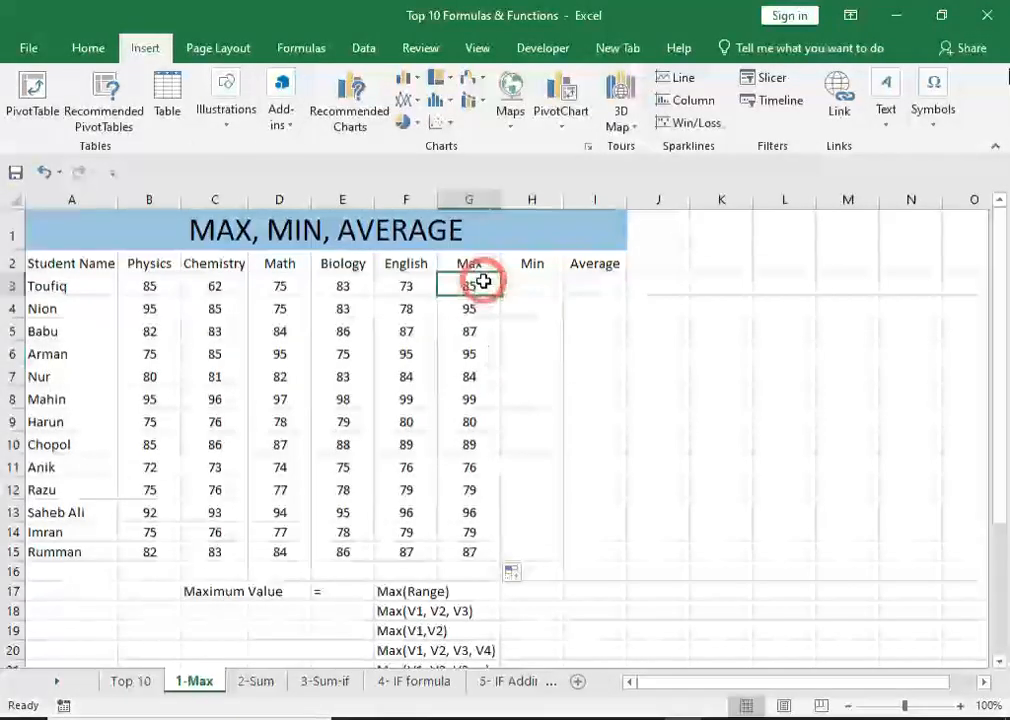
double_click(484, 282)
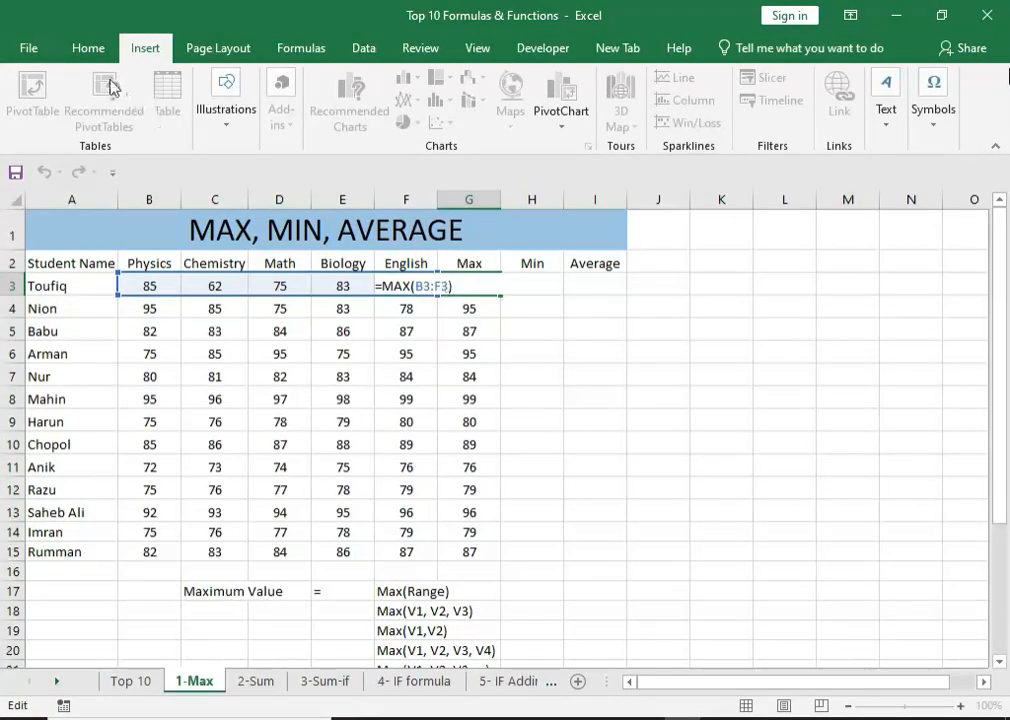
left_click(87, 47)
left_click(463, 290)
left_click_drag(463, 290, 367, 289)
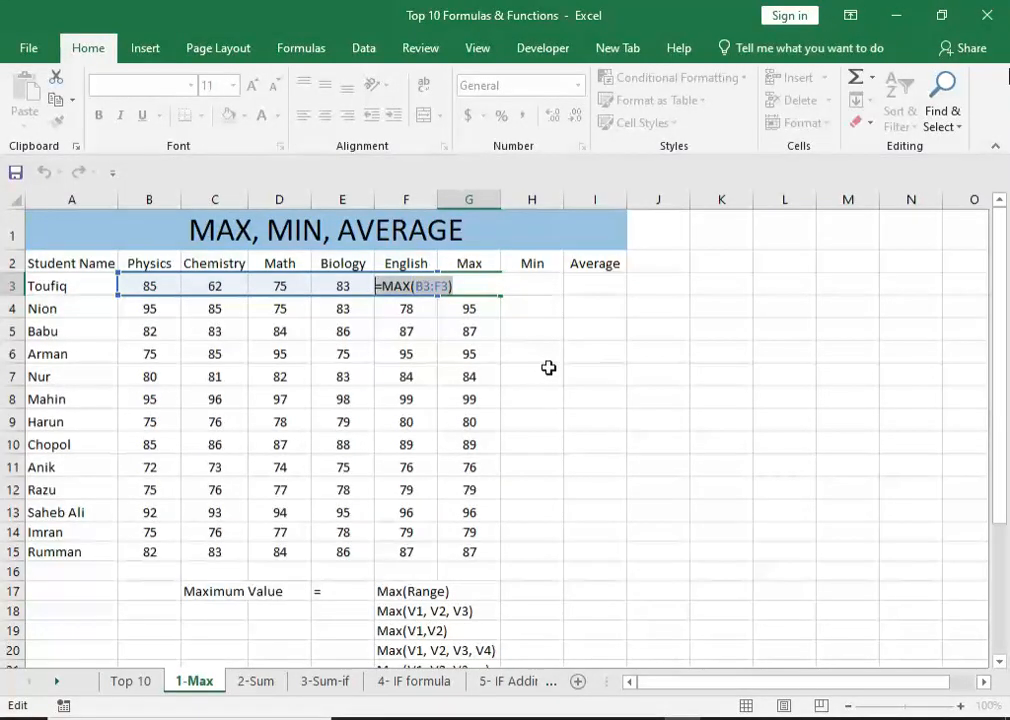
key("Return")
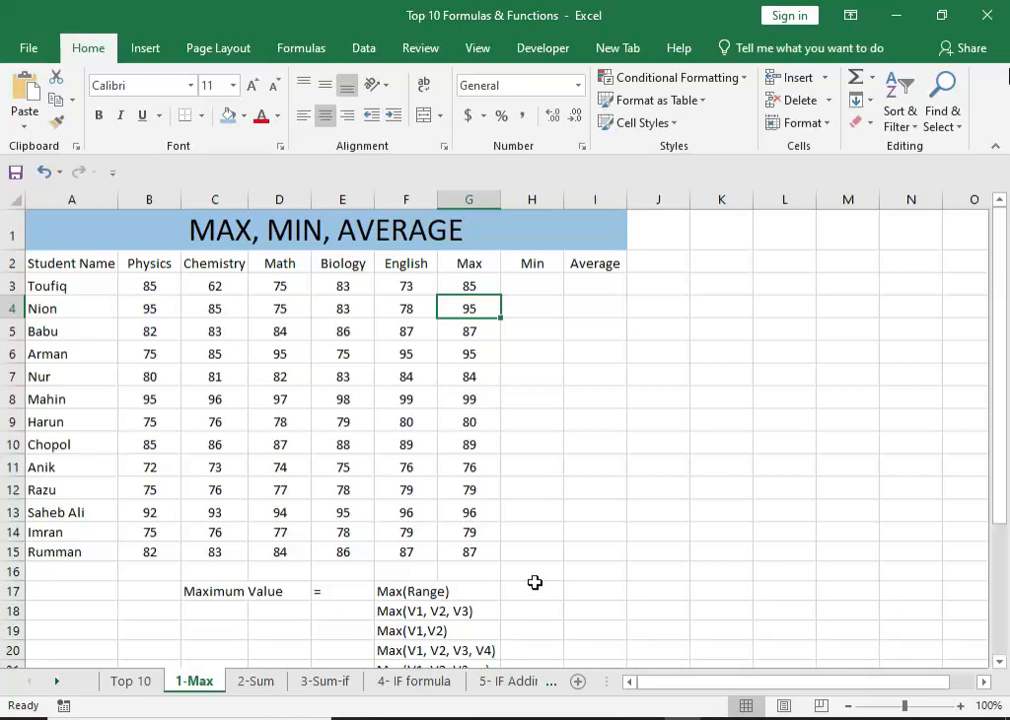
Enter the example text max(50, 60, 70) in cell H18, beside the Max(V1, V2, V3) syntax note.
scroll(535, 582, "down", 1)
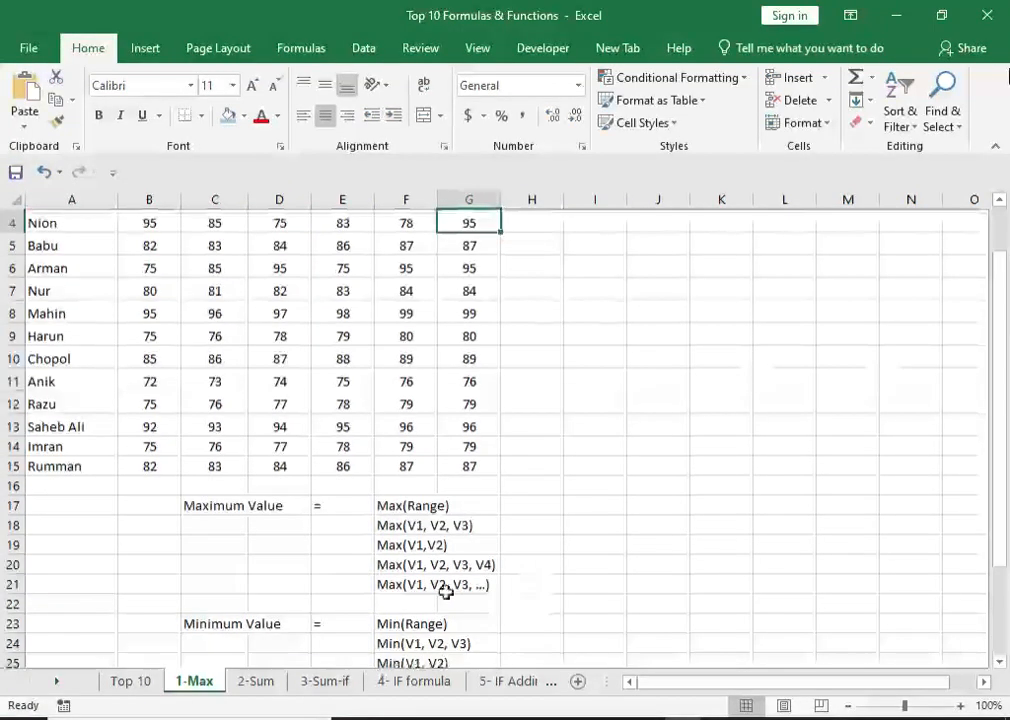
left_click(190, 508)
scroll(440, 585, "up", 1)
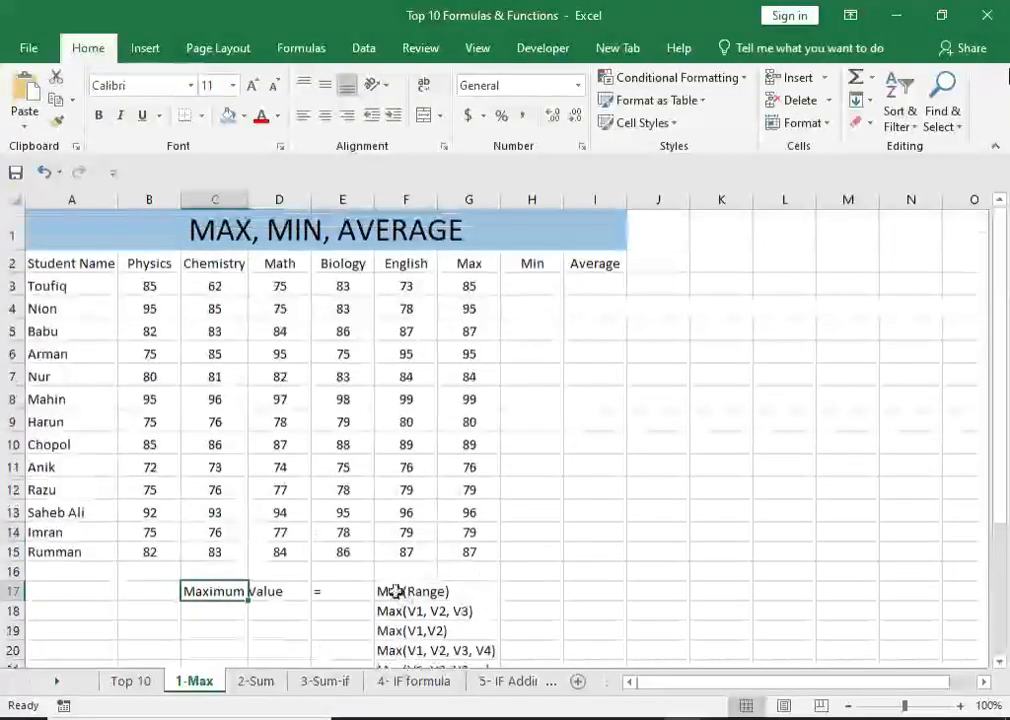
left_click(396, 591)
left_click(397, 610)
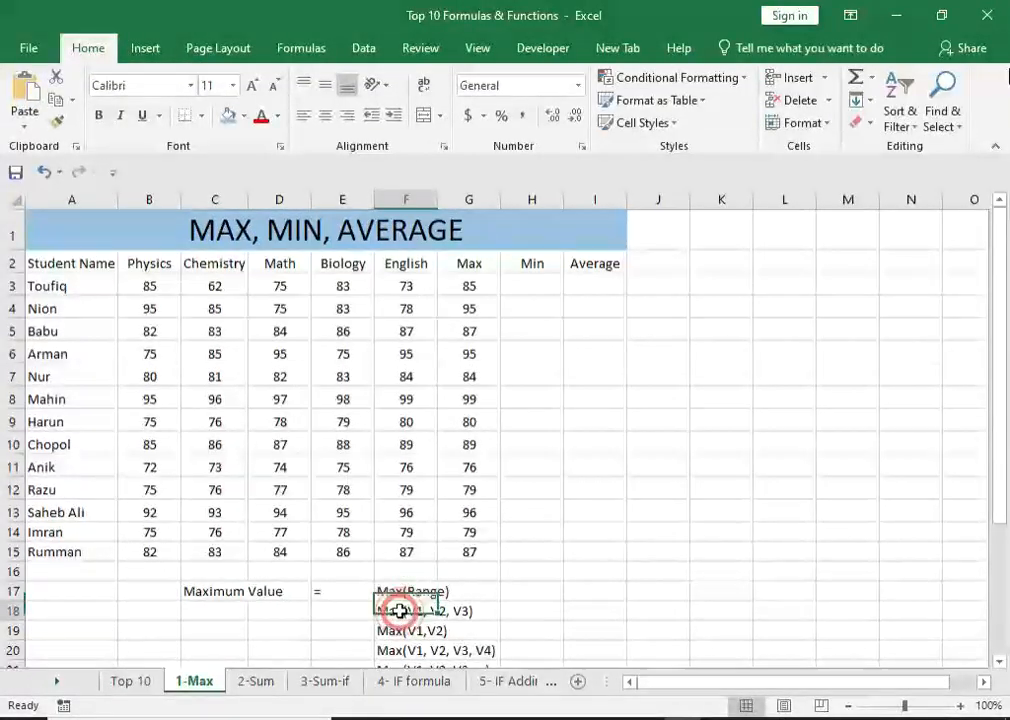
left_click(532, 614)
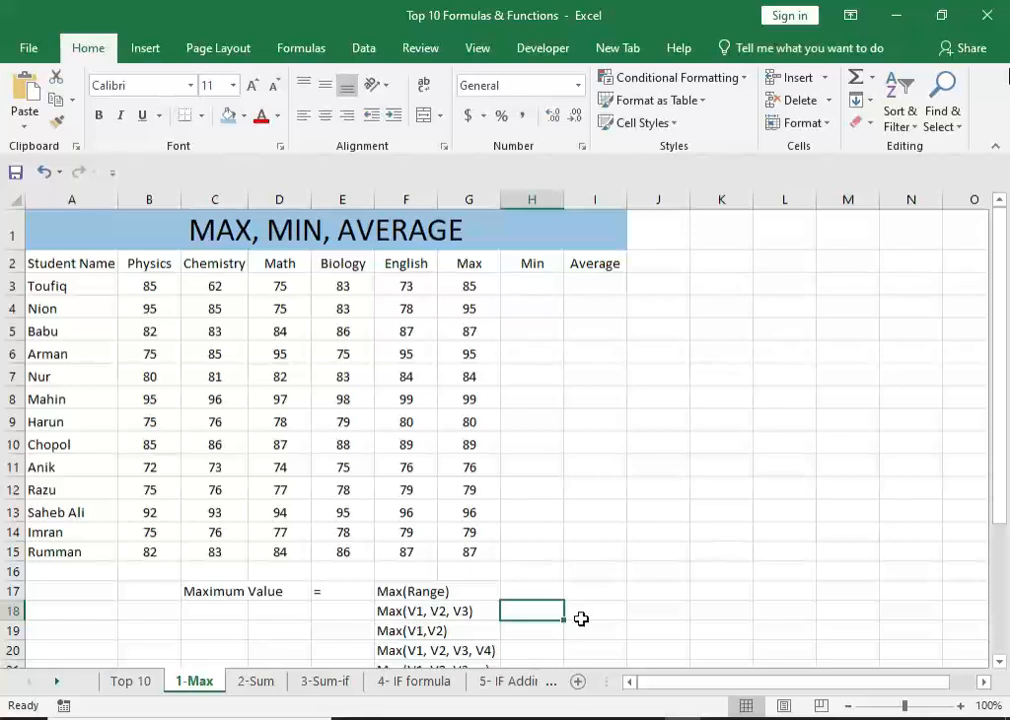
type("ma")
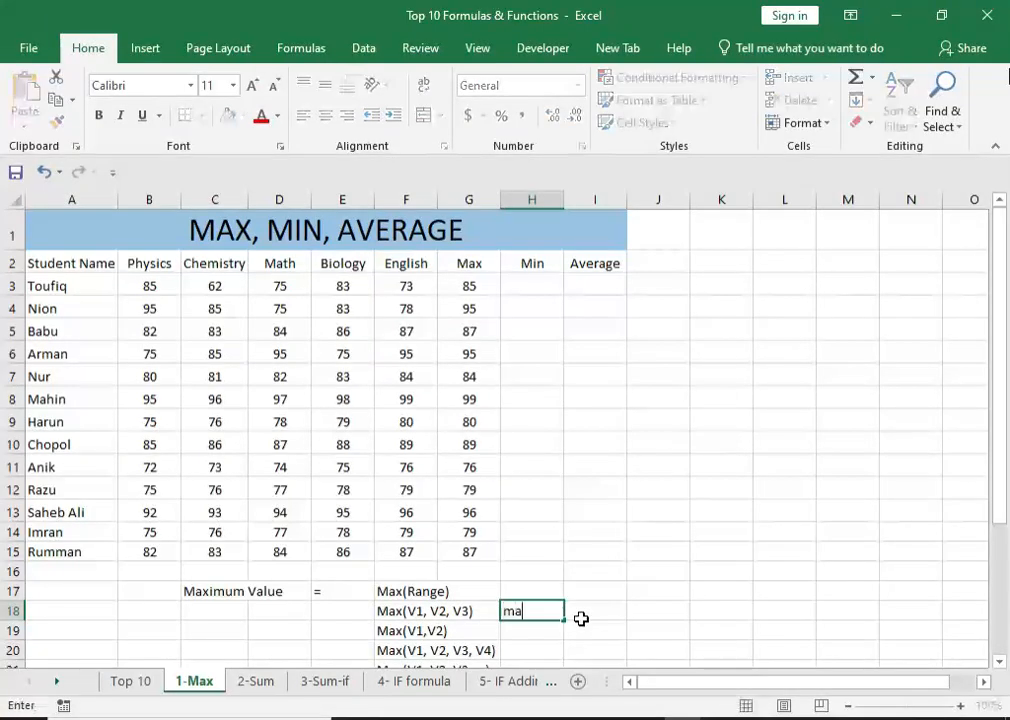
type("x(50,")
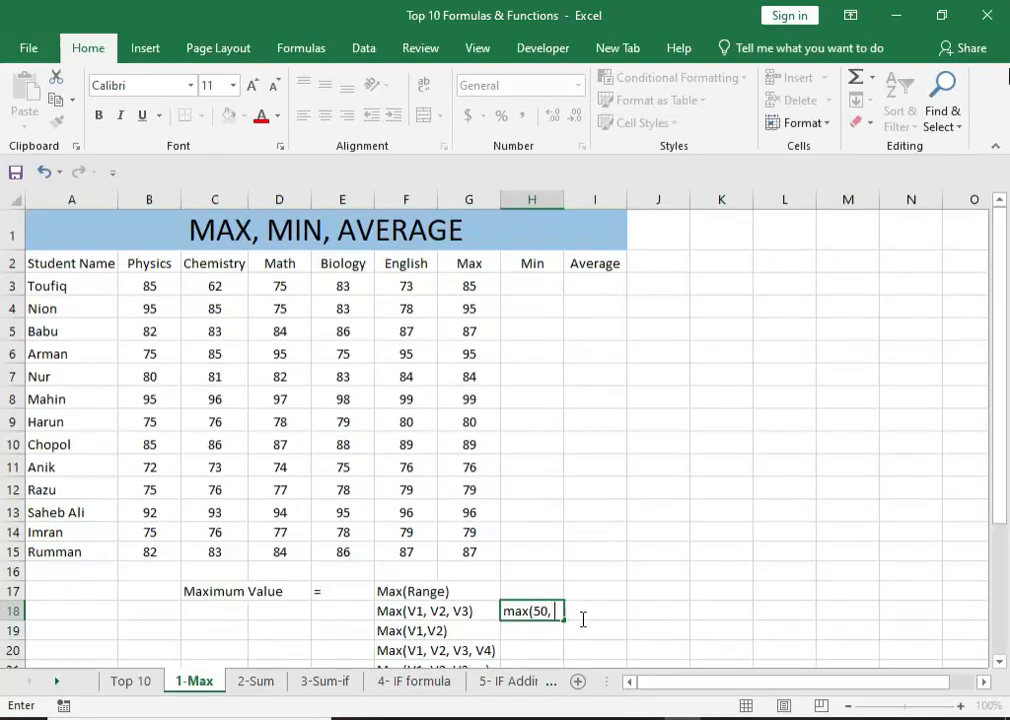
type(" 60, 70")
key("Return")
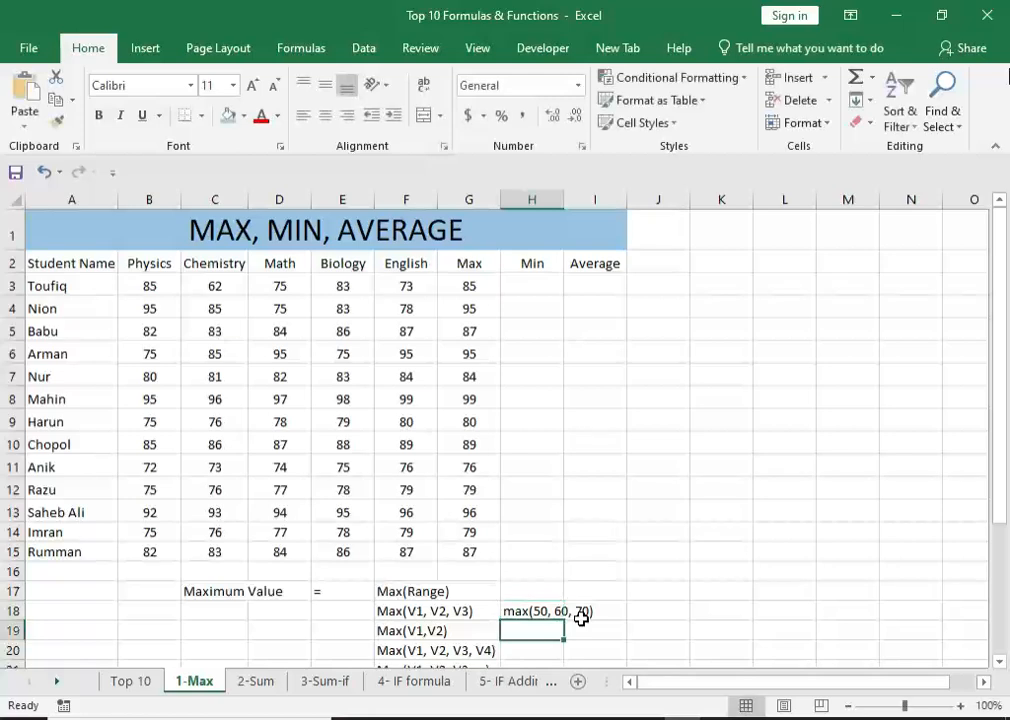
Enter the same example text max(50, 60, 70) in cells H19 and H20.
type("max")
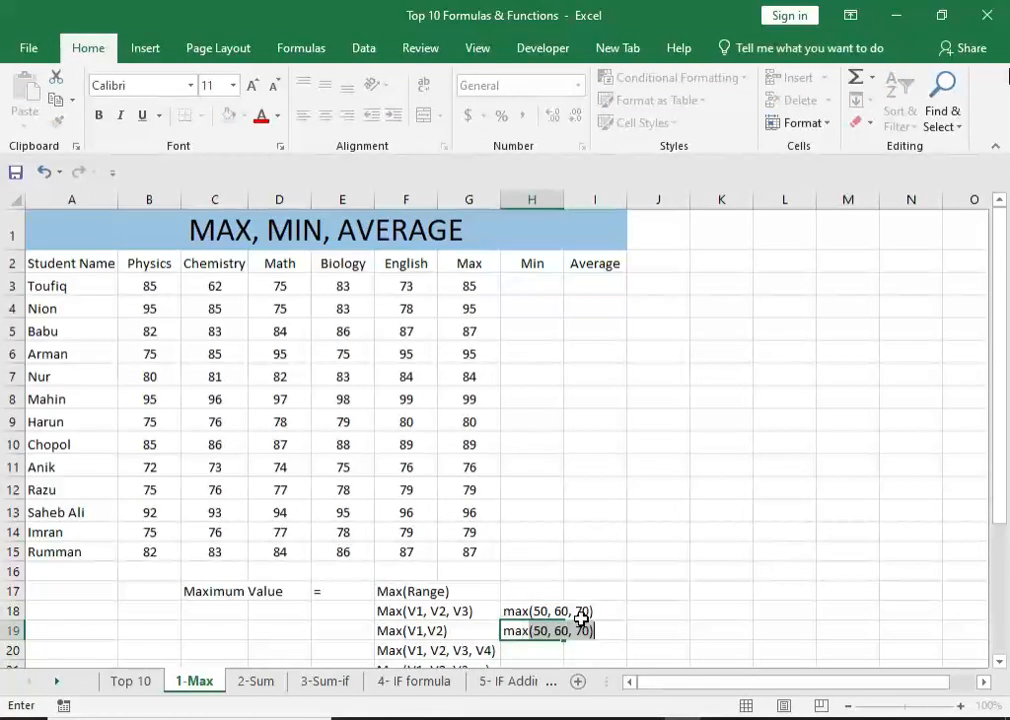
key("Return")
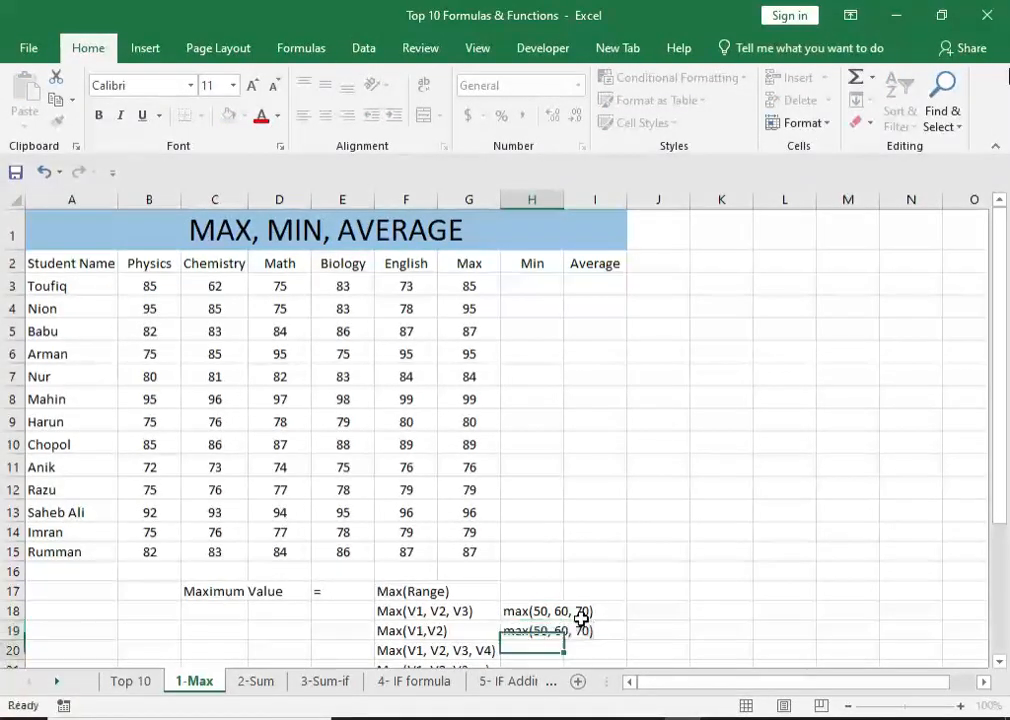
type("(")
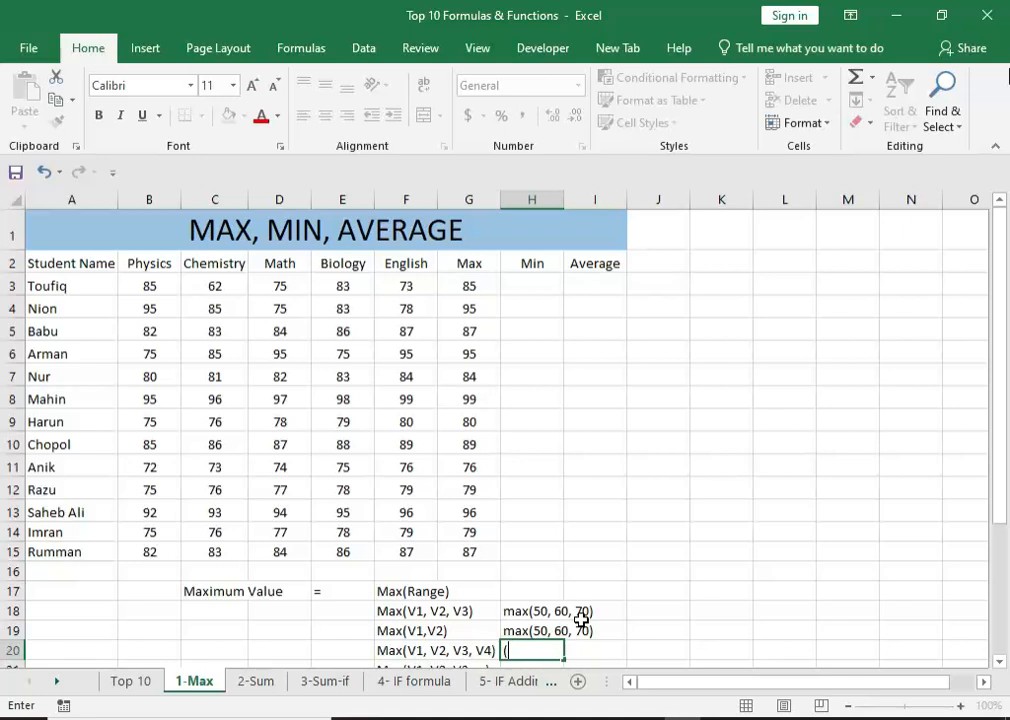
type("max")
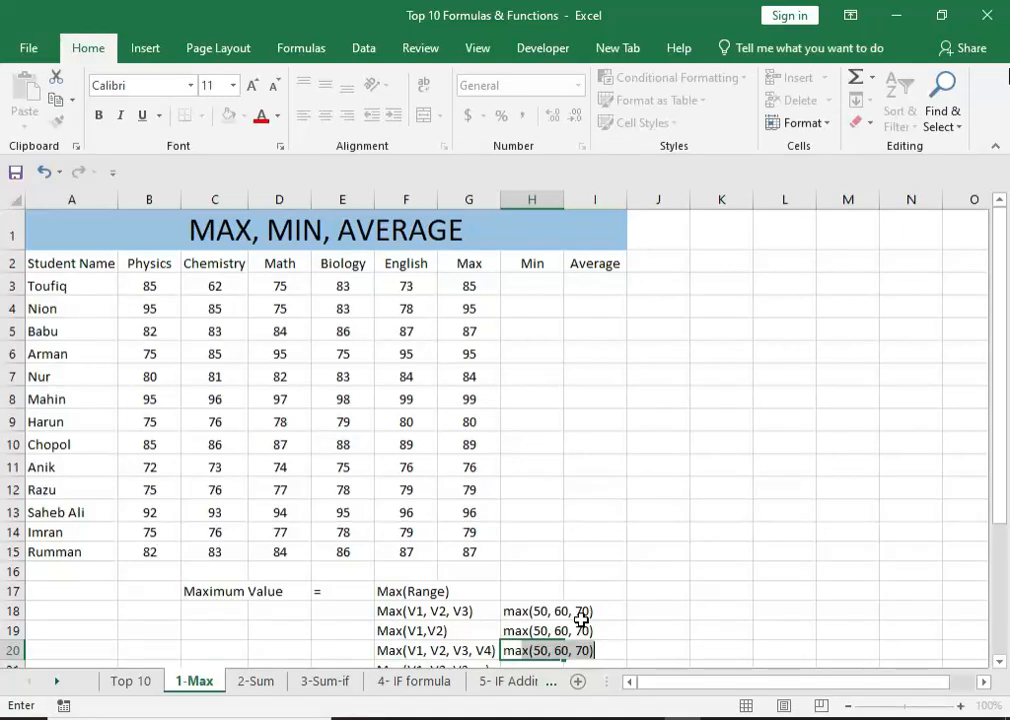
key("Tab")
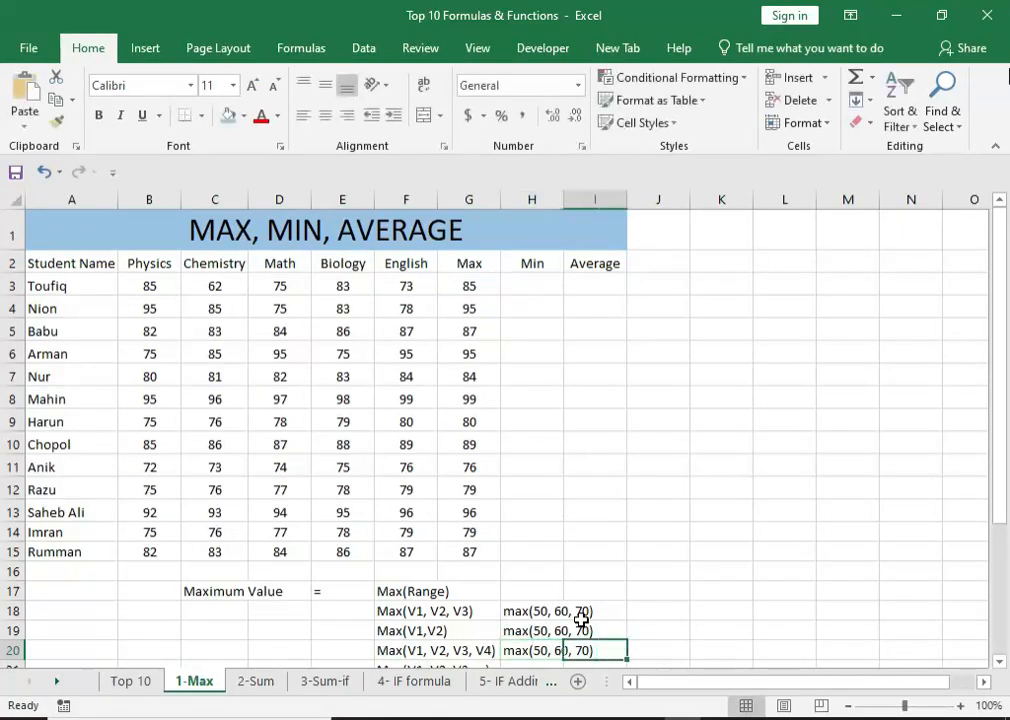
Add 80 as a fourth value to the example in cell H20, making it max(50, 60, 70, 80).
left_click(540, 650)
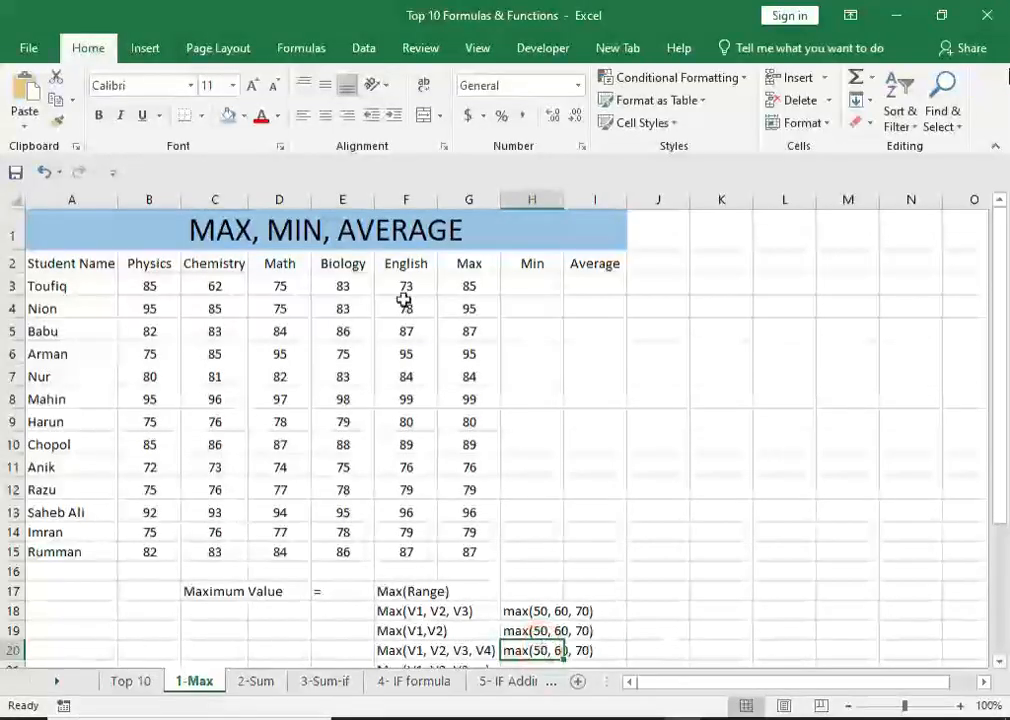
left_click(531, 648)
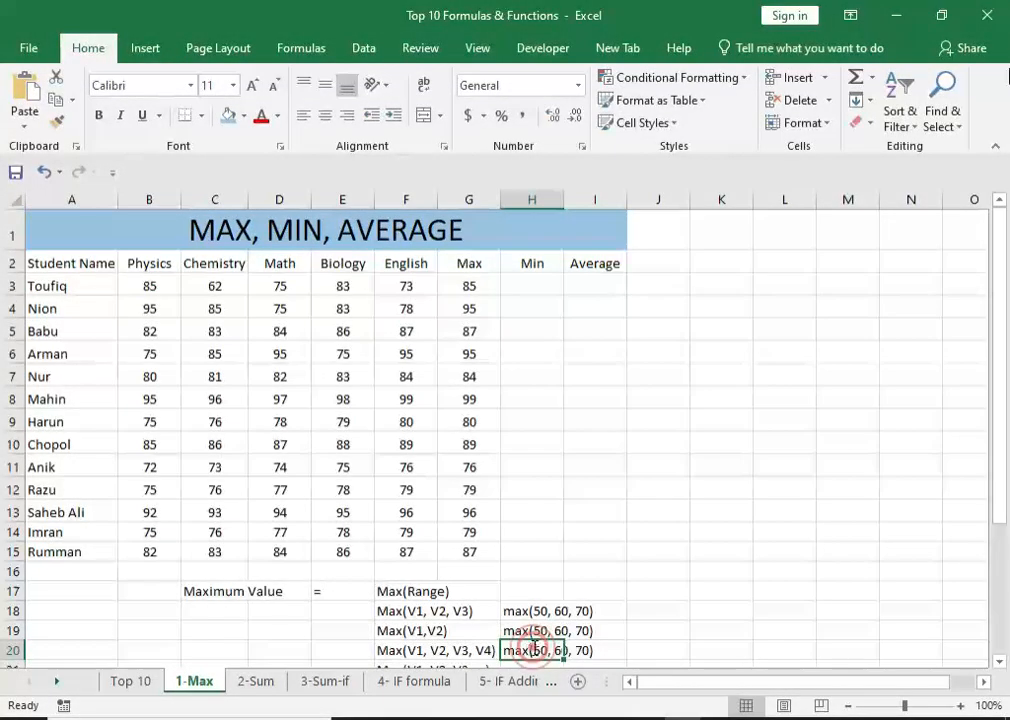
double_click(533, 648)
left_click(592, 650)
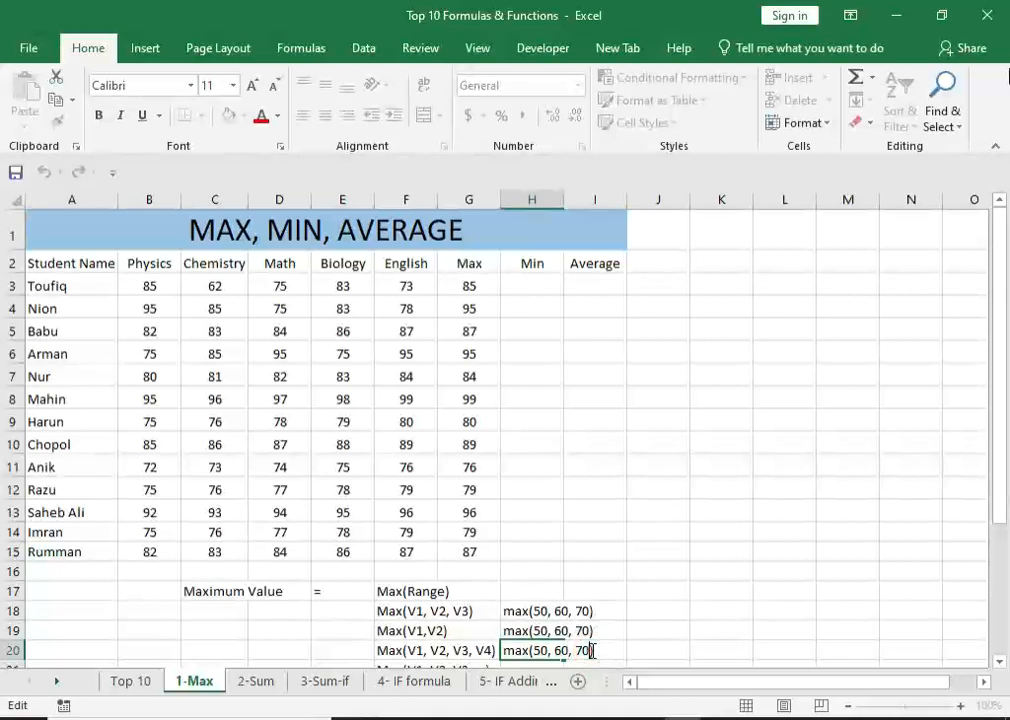
type(", 80")
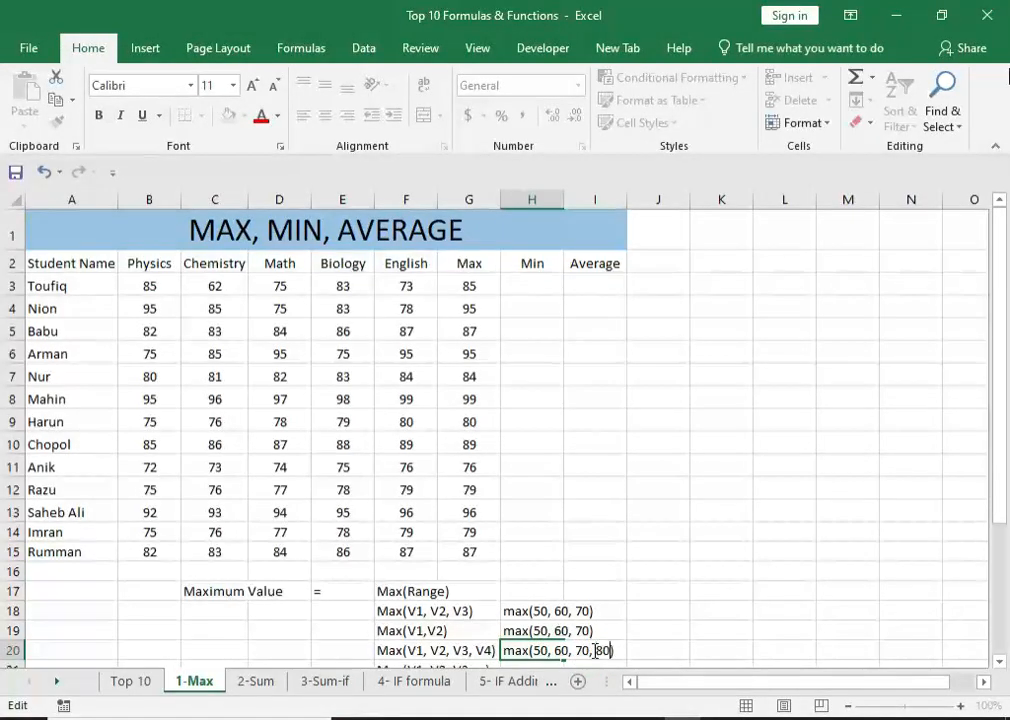
key("Return")
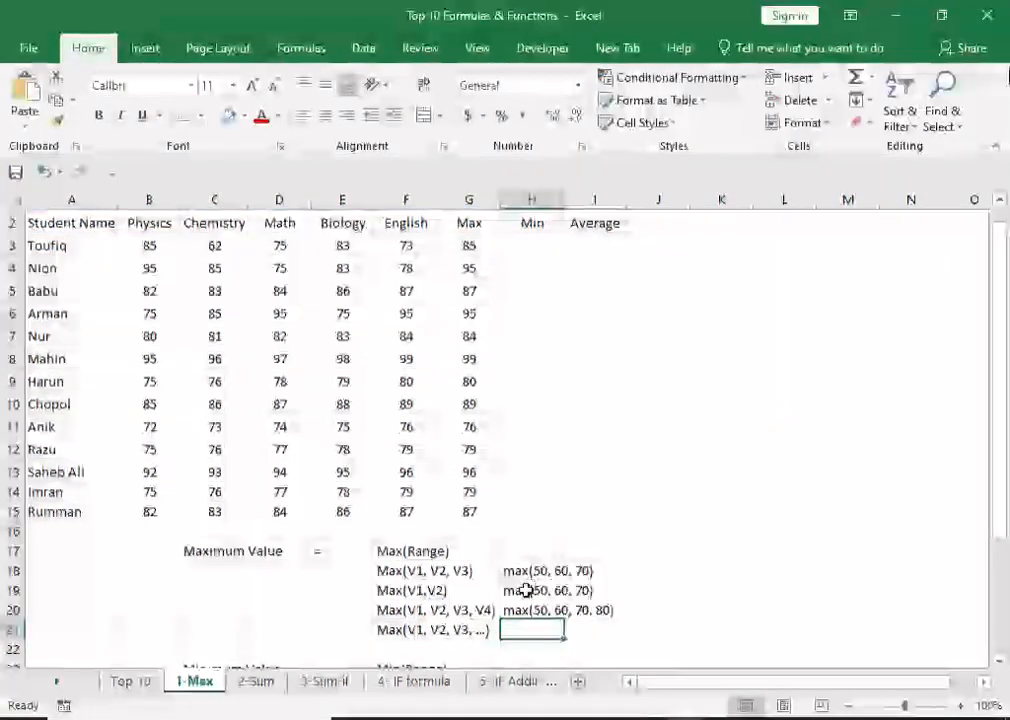
Shorten the example in cell H19 to max(50, 60) to match the Max(V1,V2) syntax note.
left_click(532, 592)
double_click(540, 591)
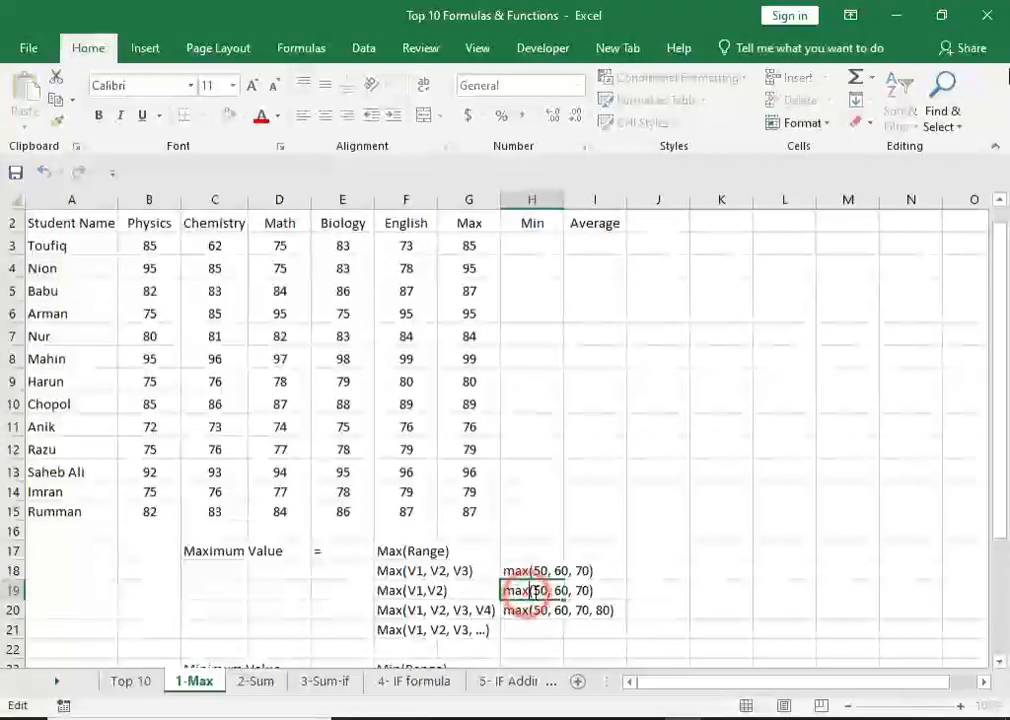
double_click(577, 590)
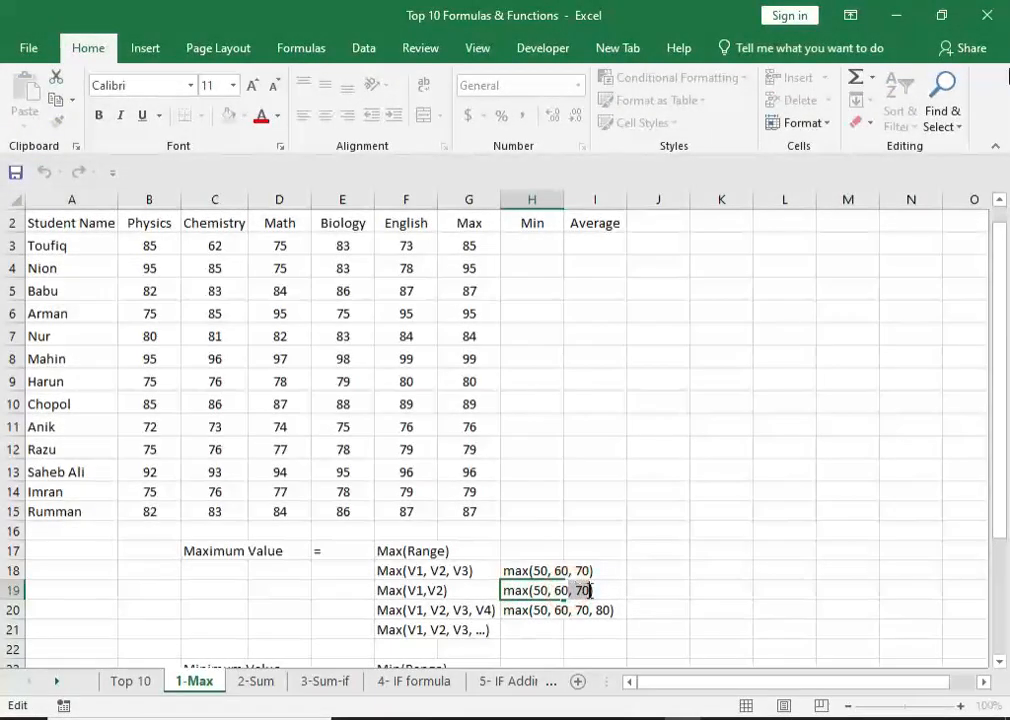
key("BackSpace")
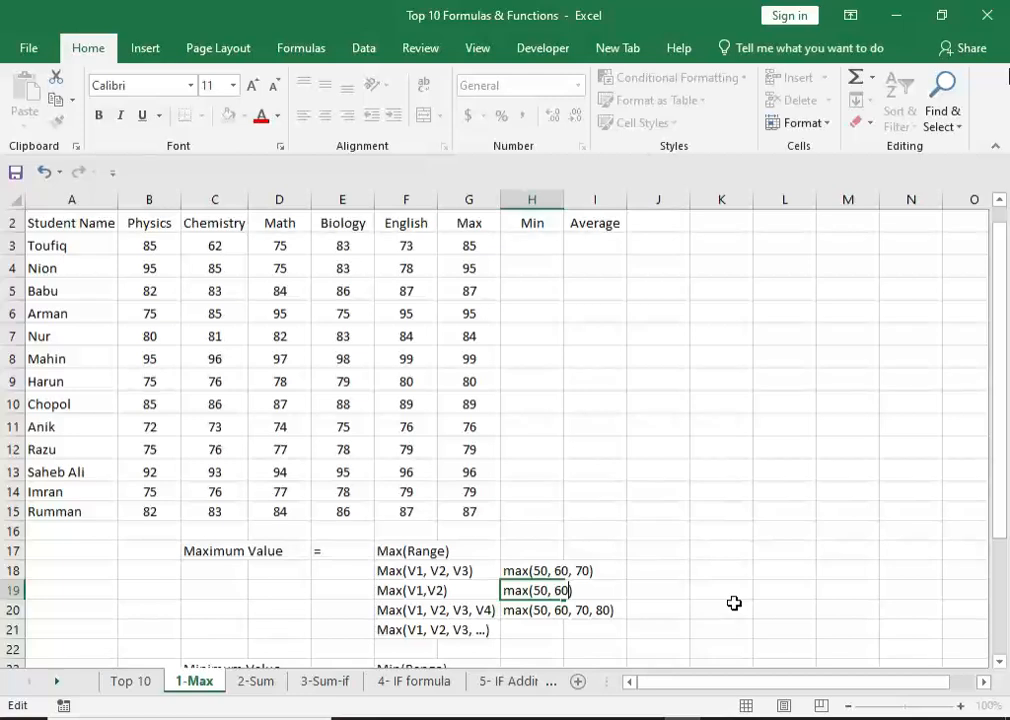
left_click(514, 629)
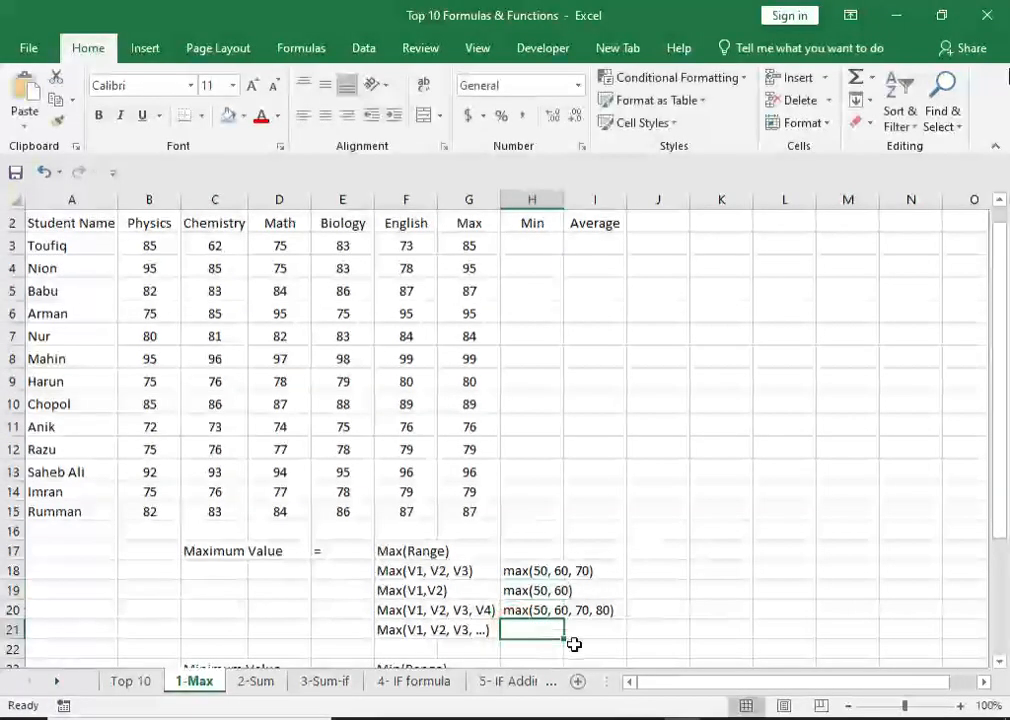
Copy the four-value example text from cell H20 into cell H21.
left_click(525, 620)
left_click(525, 610)
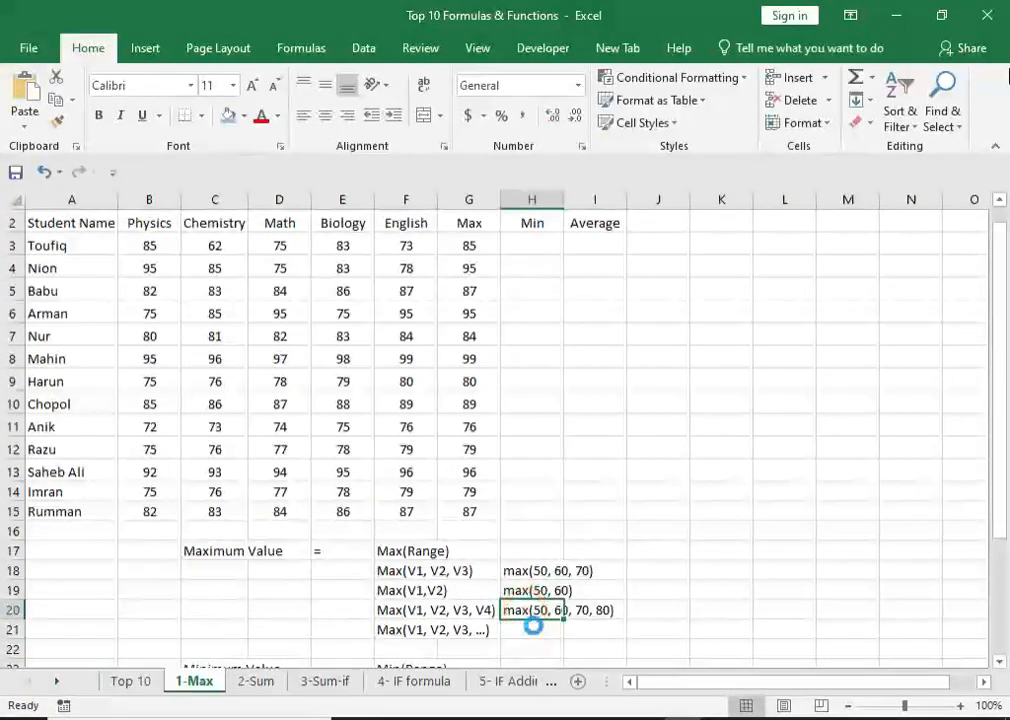
key("ctrl+c")
left_click(524, 628)
key("ctrl+v")
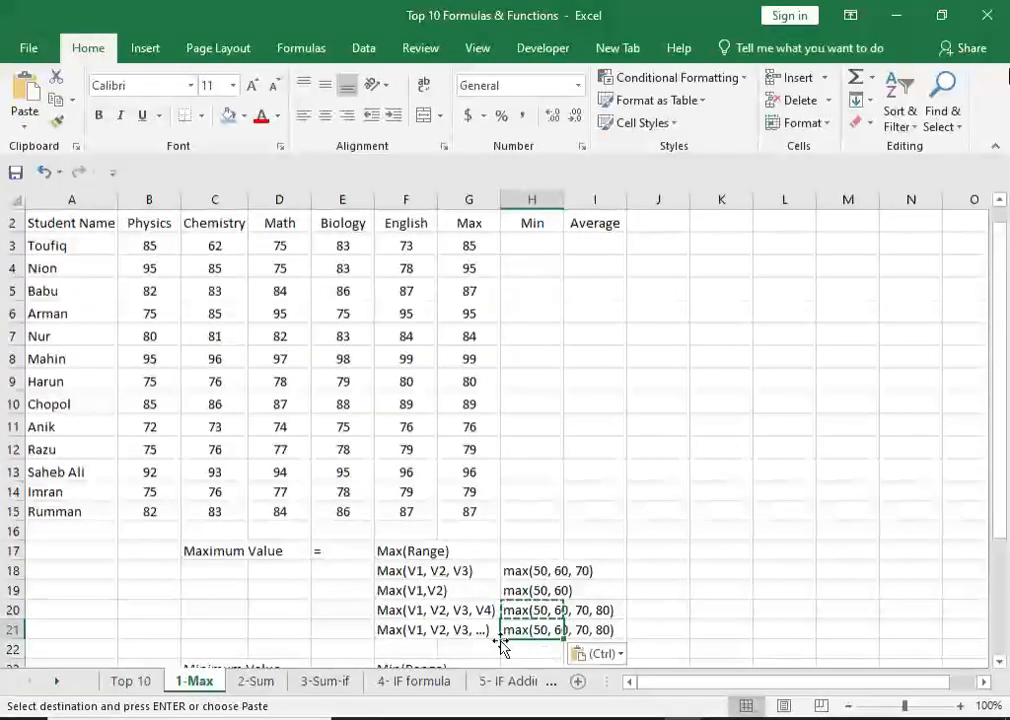
Replace the final value of the example in cell H21 with dots so it reads max(50, 60, 70 ....).
double_click(591, 628)
left_click(534, 630)
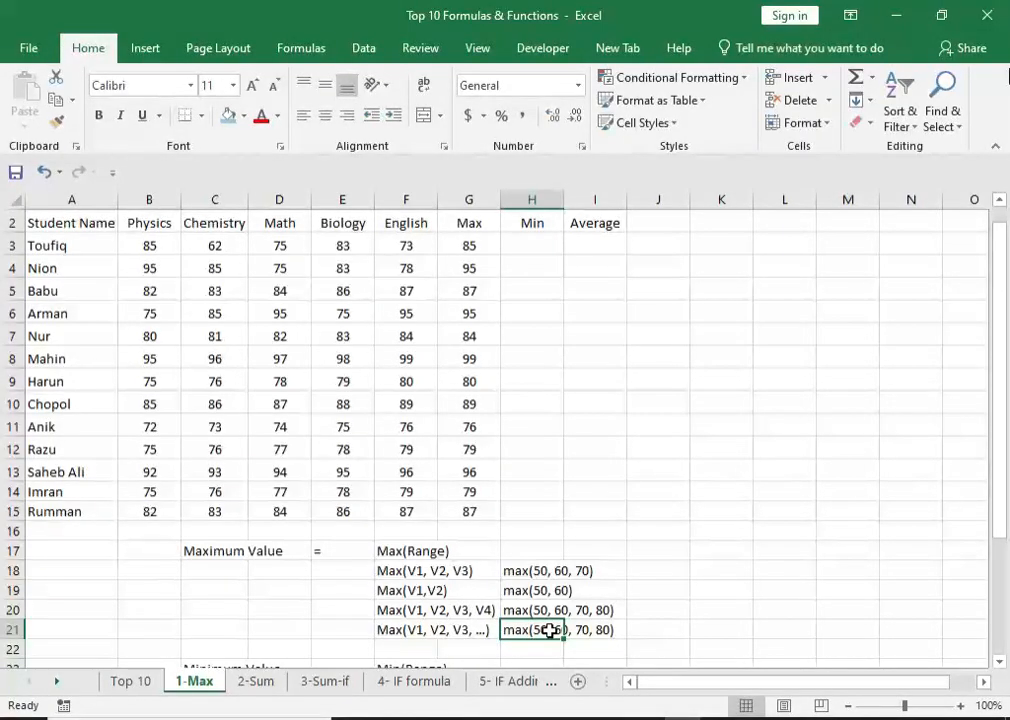
double_click(547, 631)
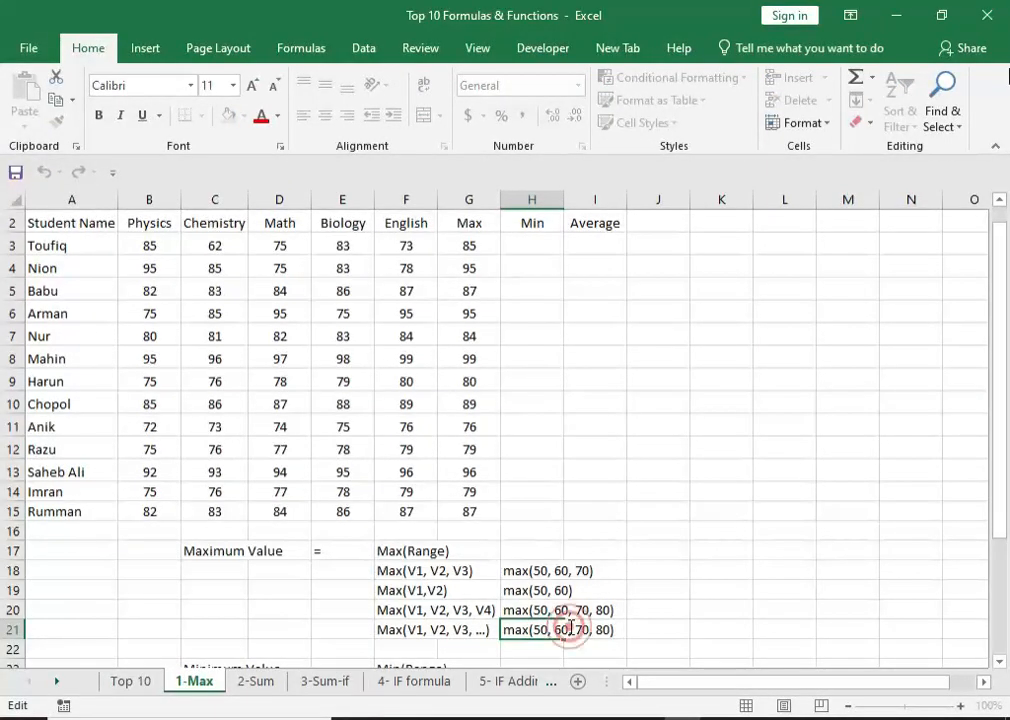
double_click(600, 630)
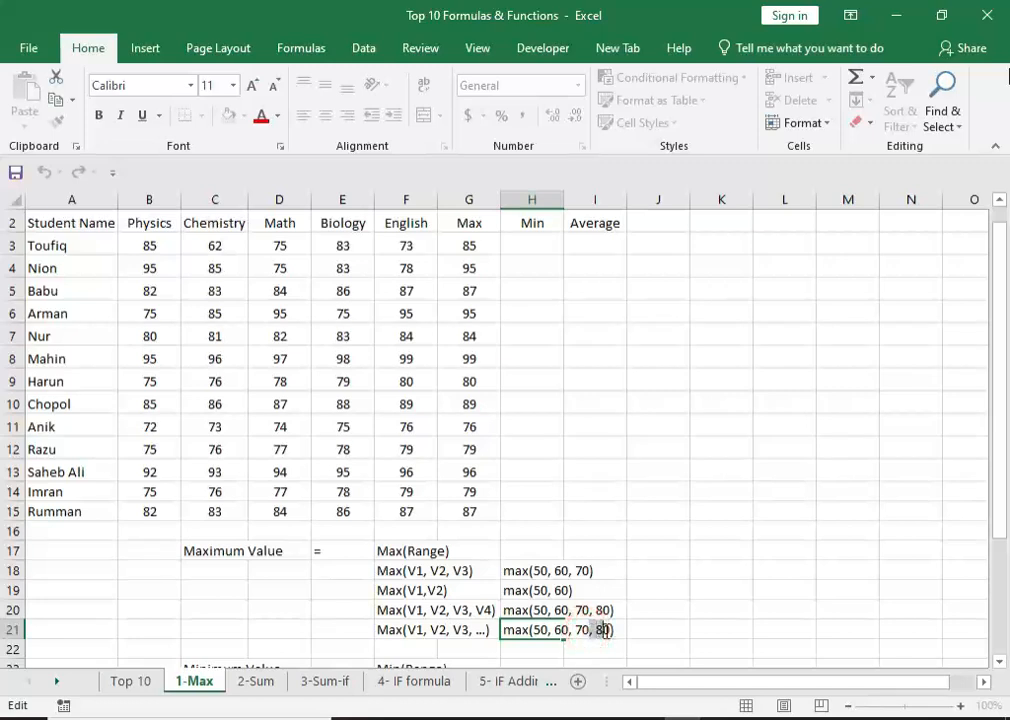
type("....")
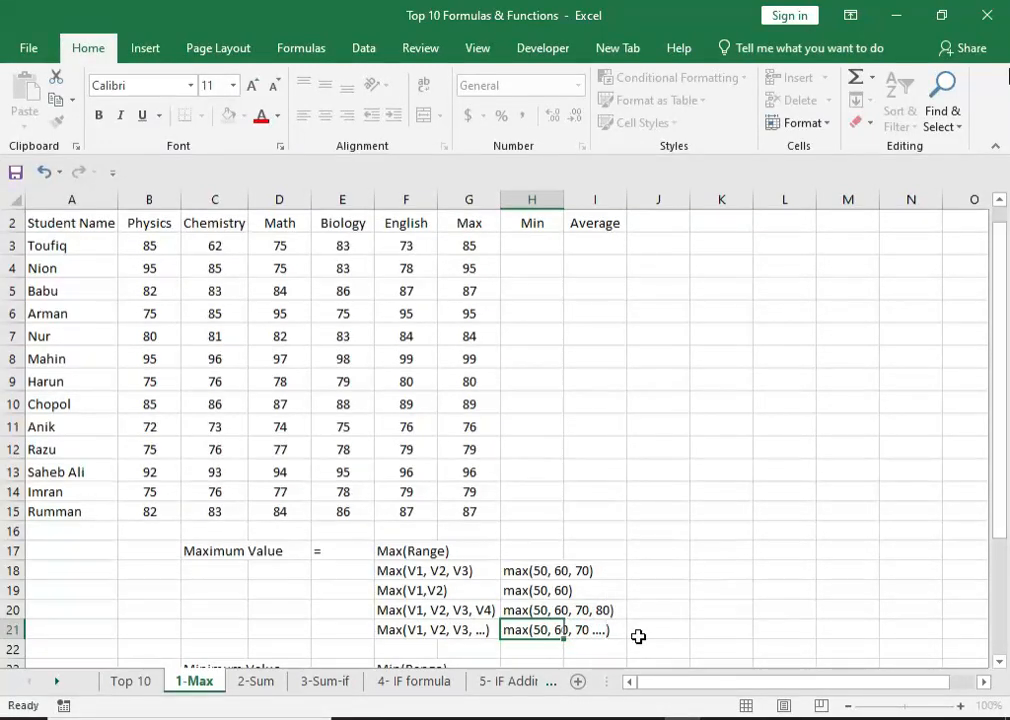
key("Return")
left_click(652, 590)
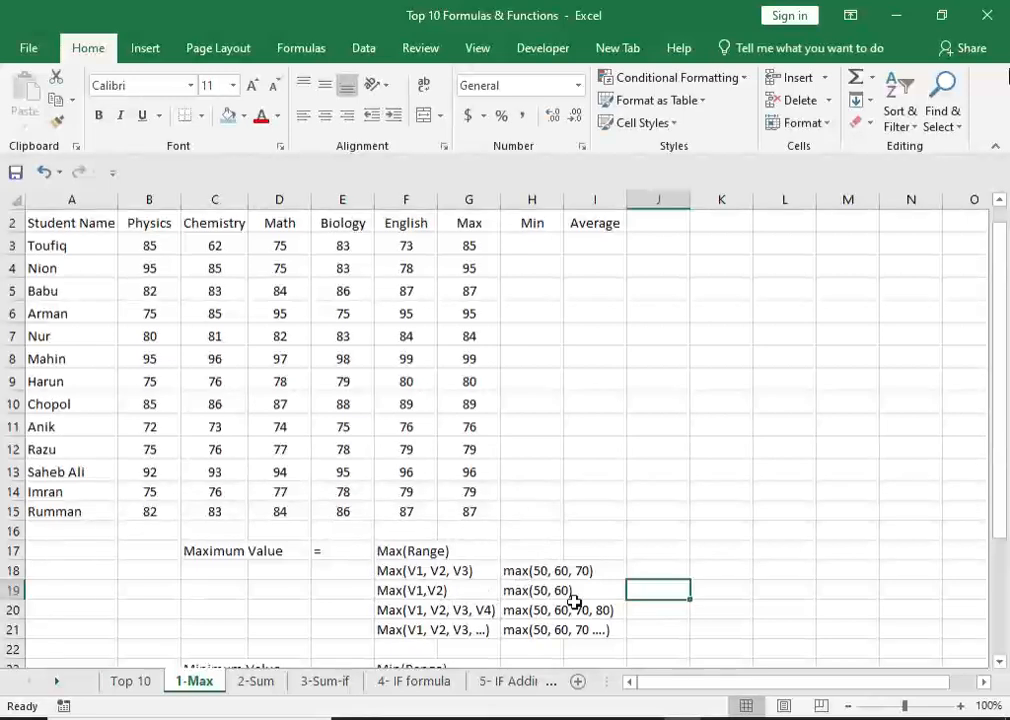
Select cell H3 under the Min heading and turn on display of the formula bar.
scroll(570, 600, "up", 1)
left_click(533, 282)
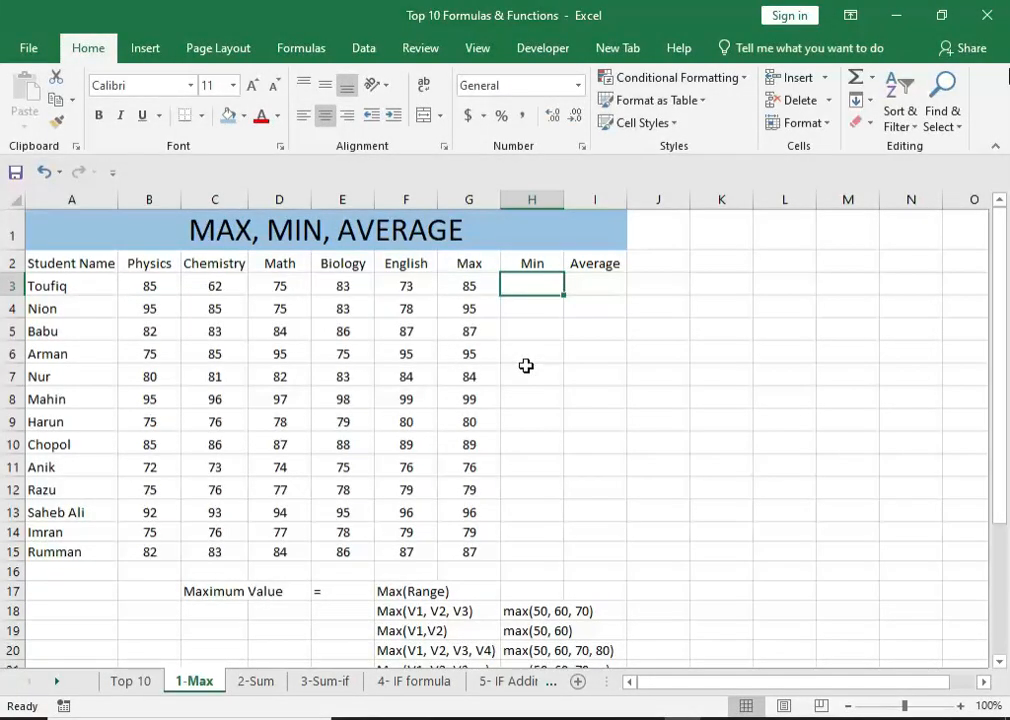
left_click(479, 52)
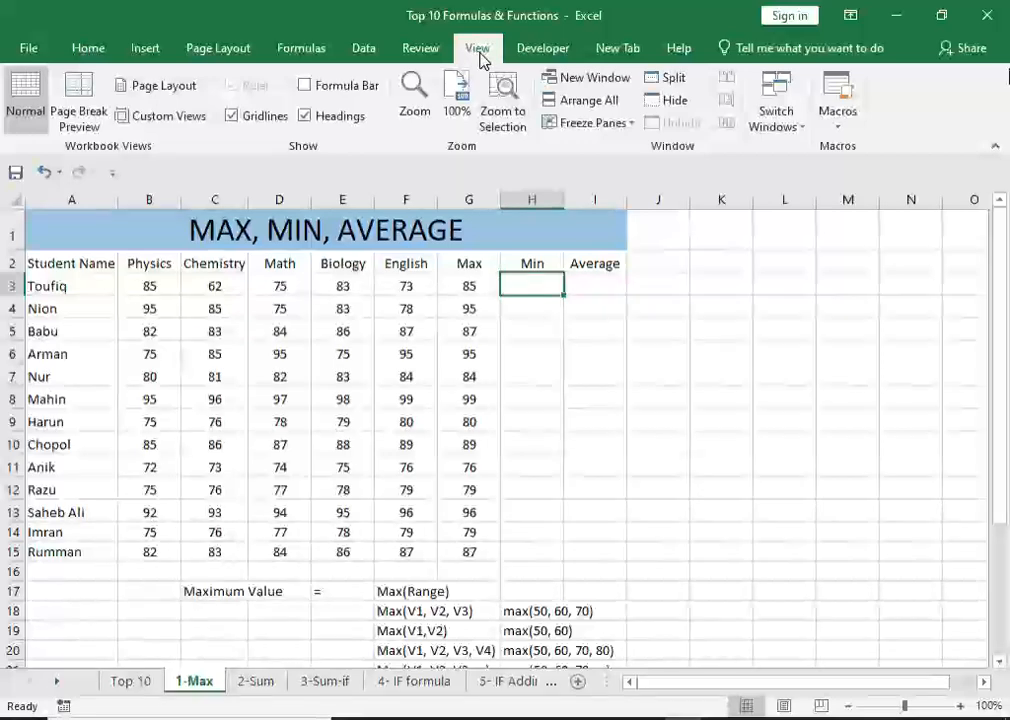
left_click(350, 85)
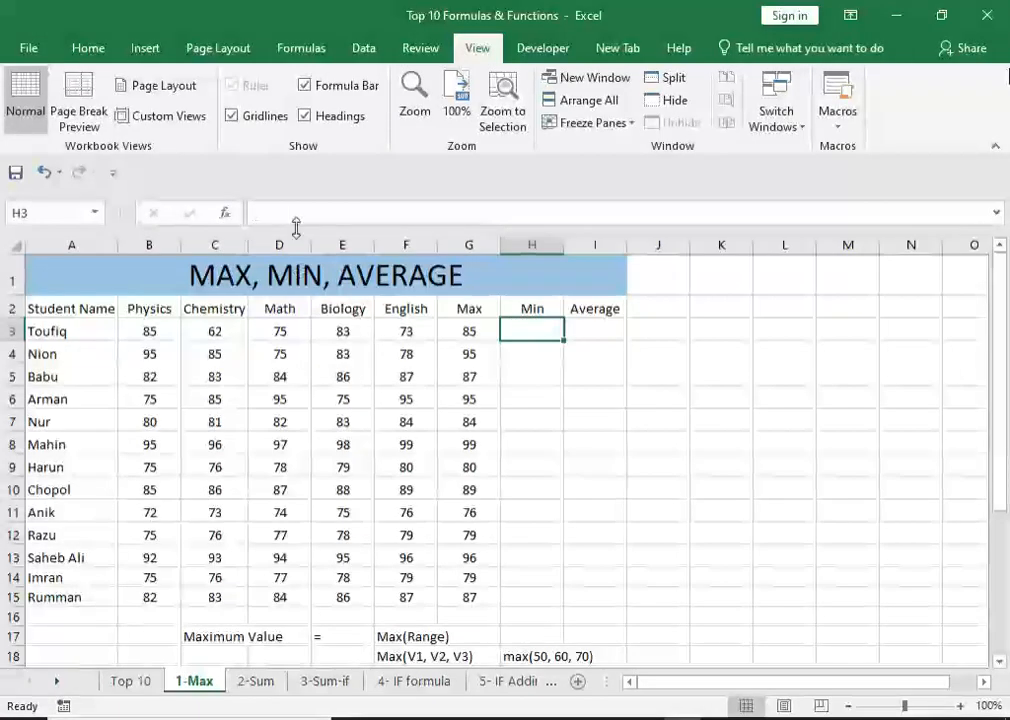
Enter the formula =min(B3:F3) in cell H3 to get the first student's lowest mark.
double_click(522, 332)
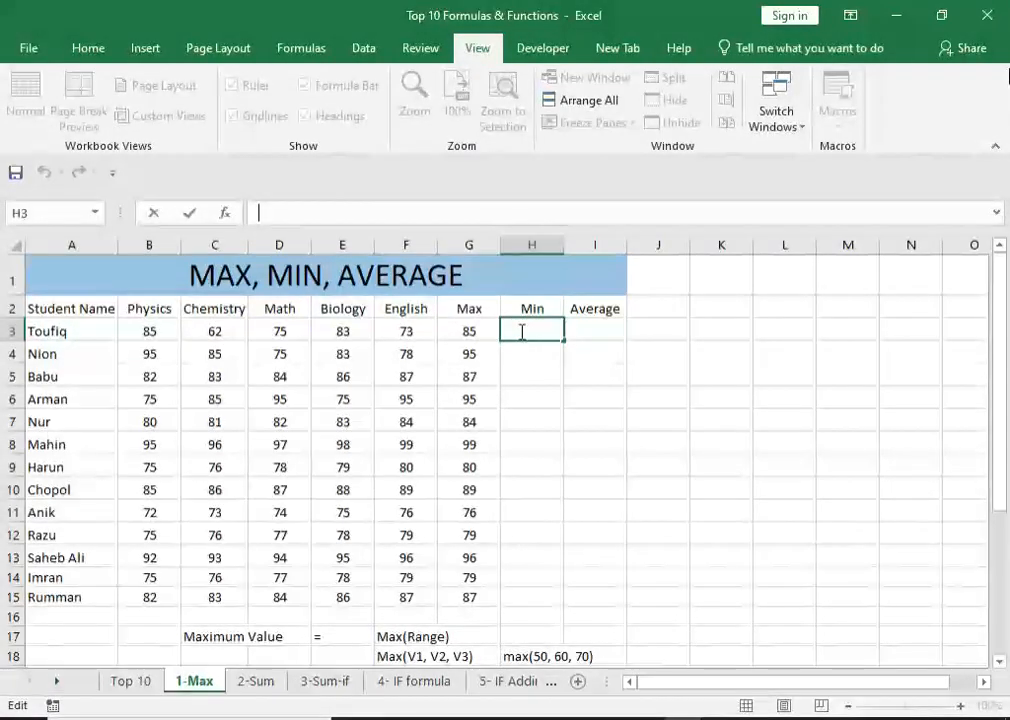
type("=")
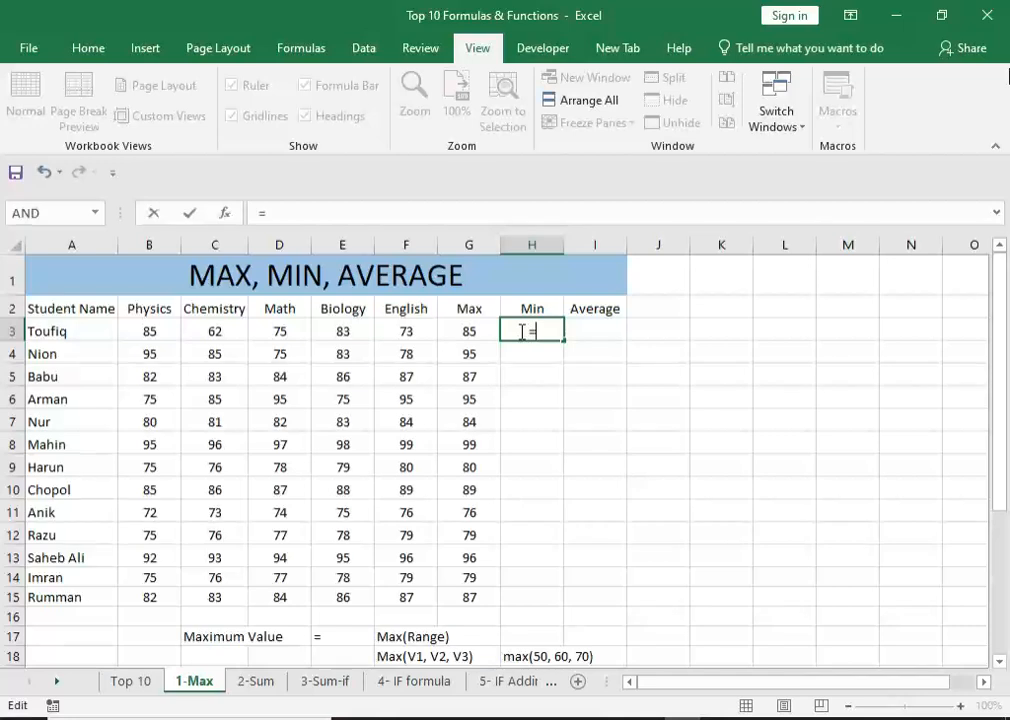
type("min")
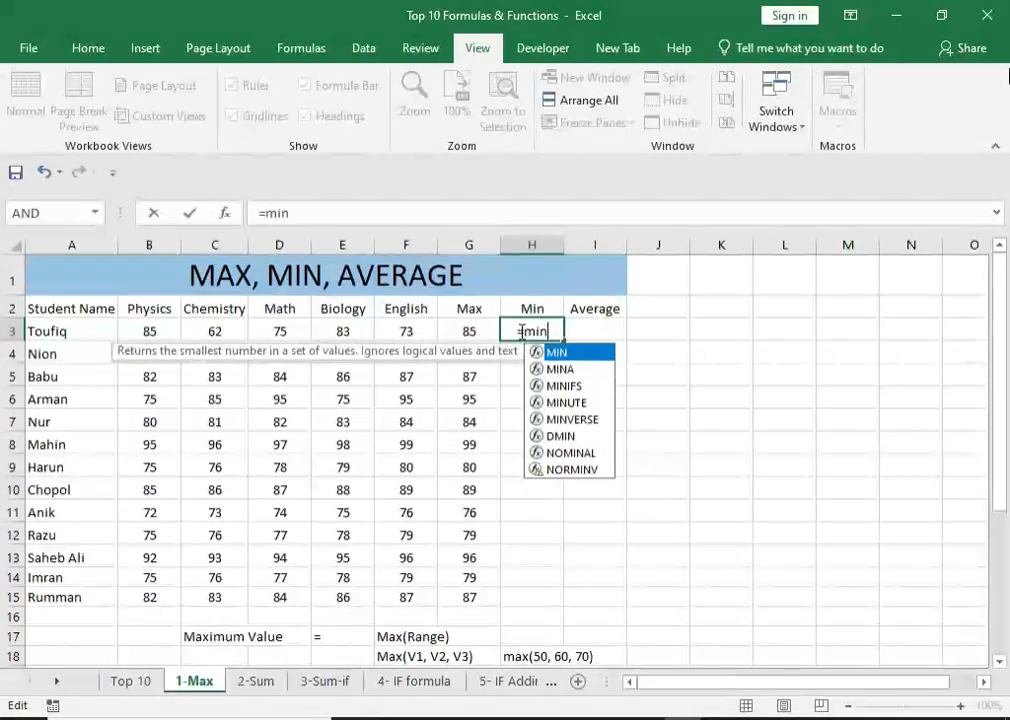
type("(")
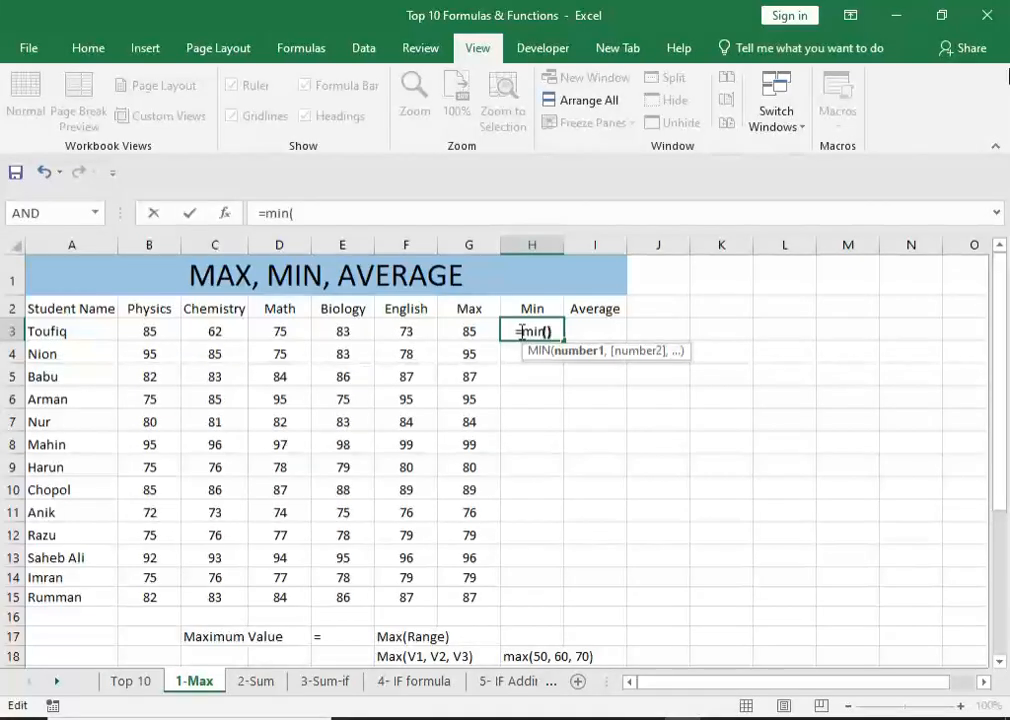
type(")")
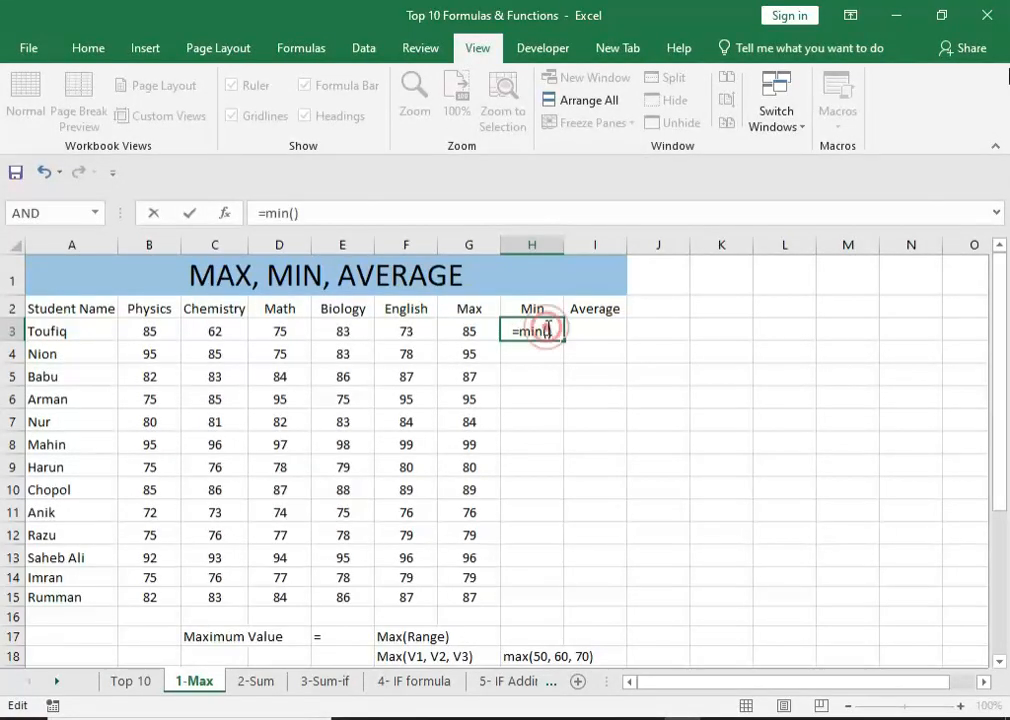
left_click(550, 331)
left_click_drag(148, 327, 405, 323)
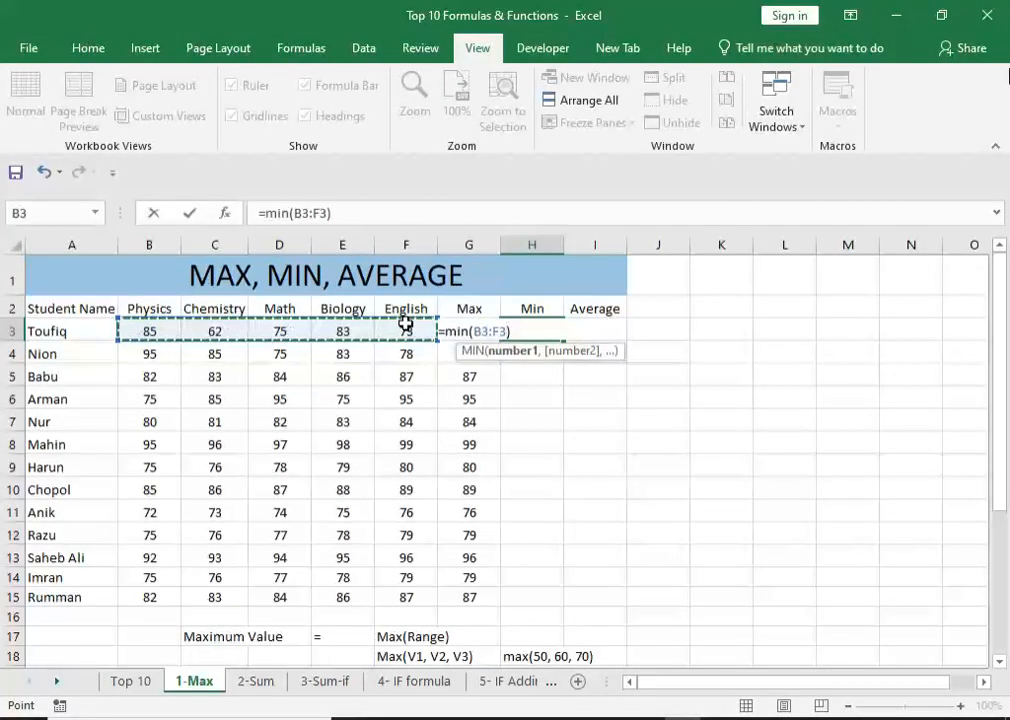
key("Return")
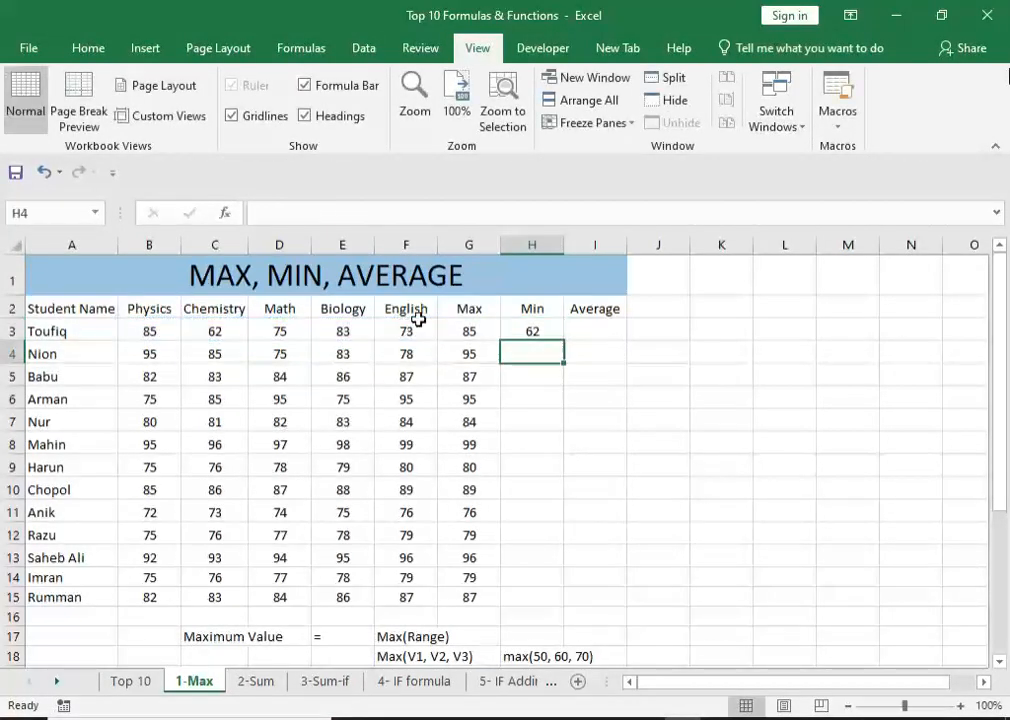
Fill the MIN formula from H3 down the Min column through row 15.
left_click(540, 331)
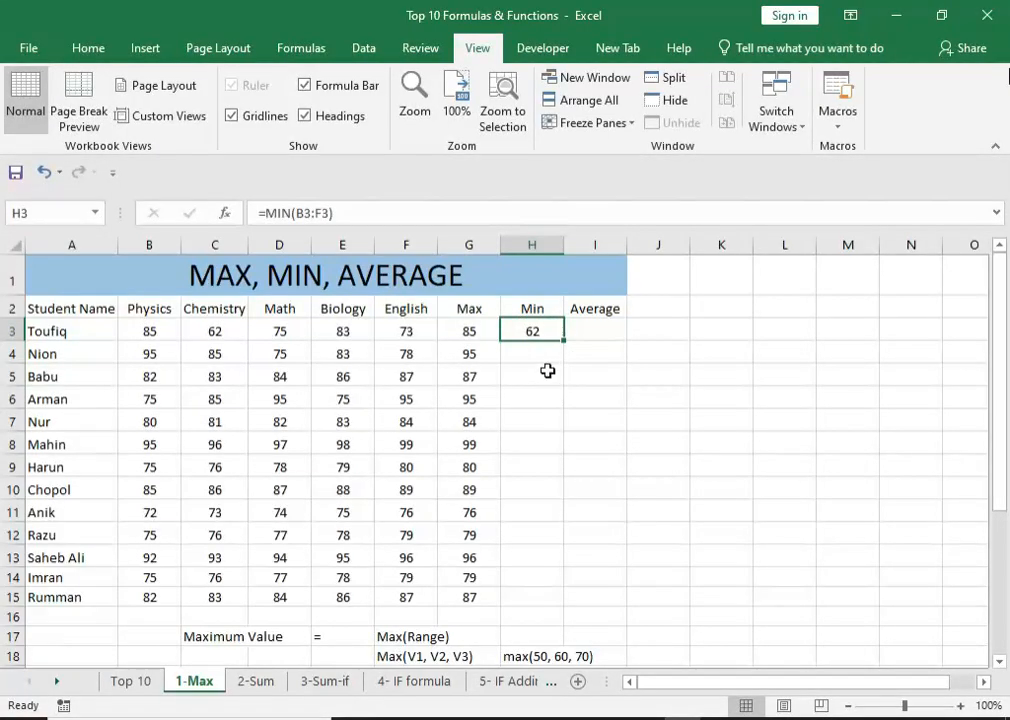
left_click_drag(159, 330, 405, 331)
left_click(540, 334)
double_click(564, 340)
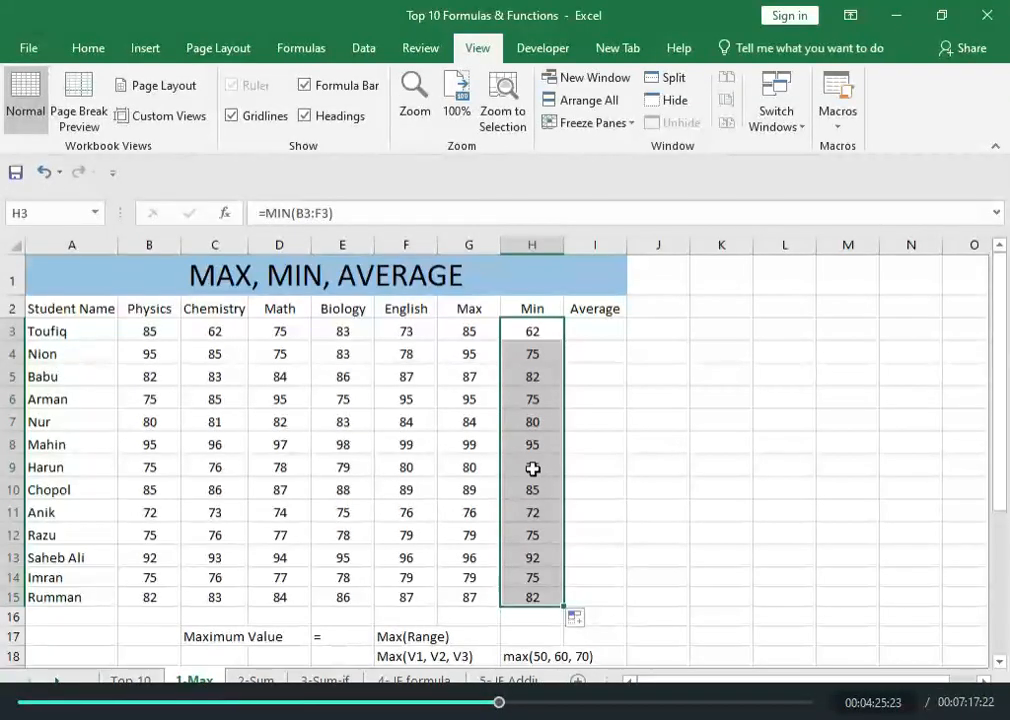
Examine the MIN formulas filled down column H and the Minimum Value syntax notes starting in row 23.
left_click_drag(525, 352, 521, 600)
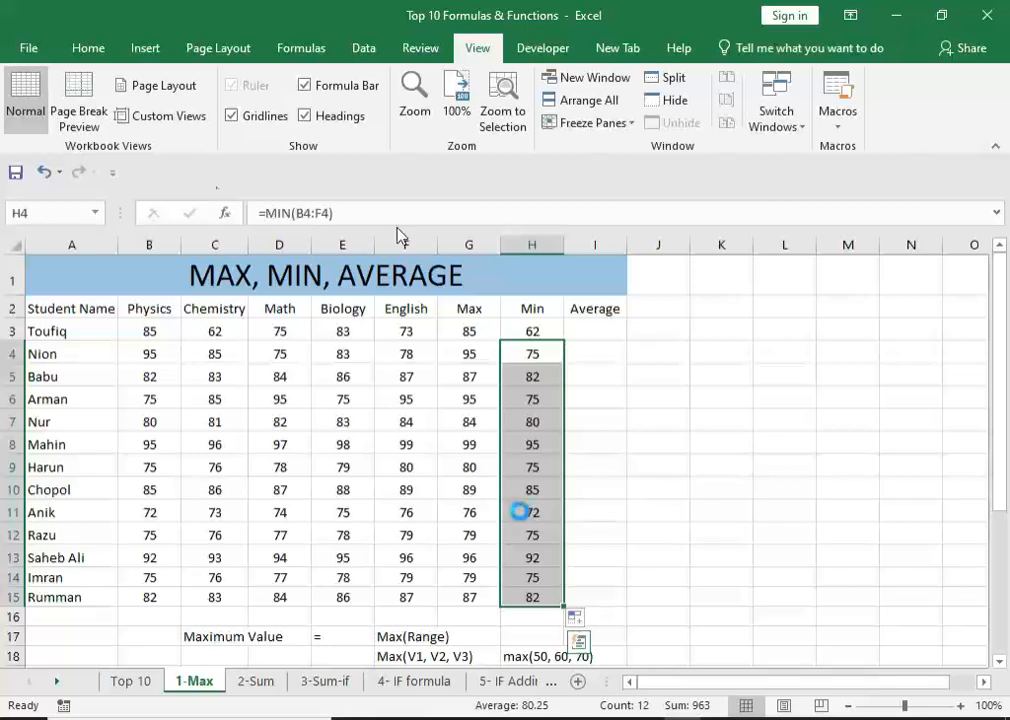
left_click(586, 326)
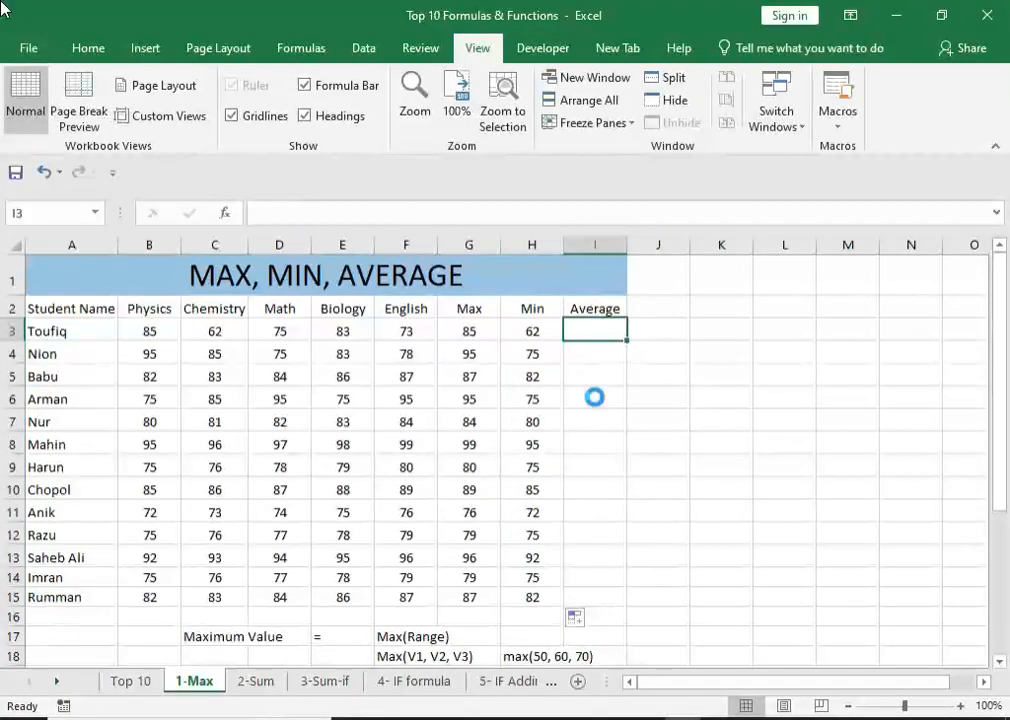
left_click(537, 401)
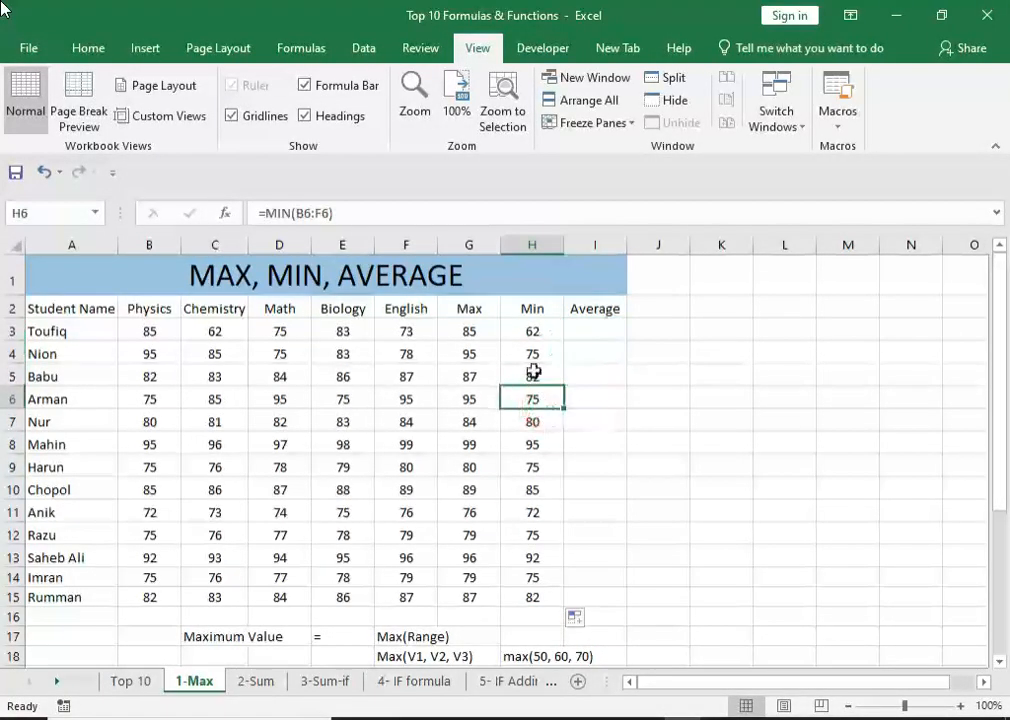
left_click(527, 329)
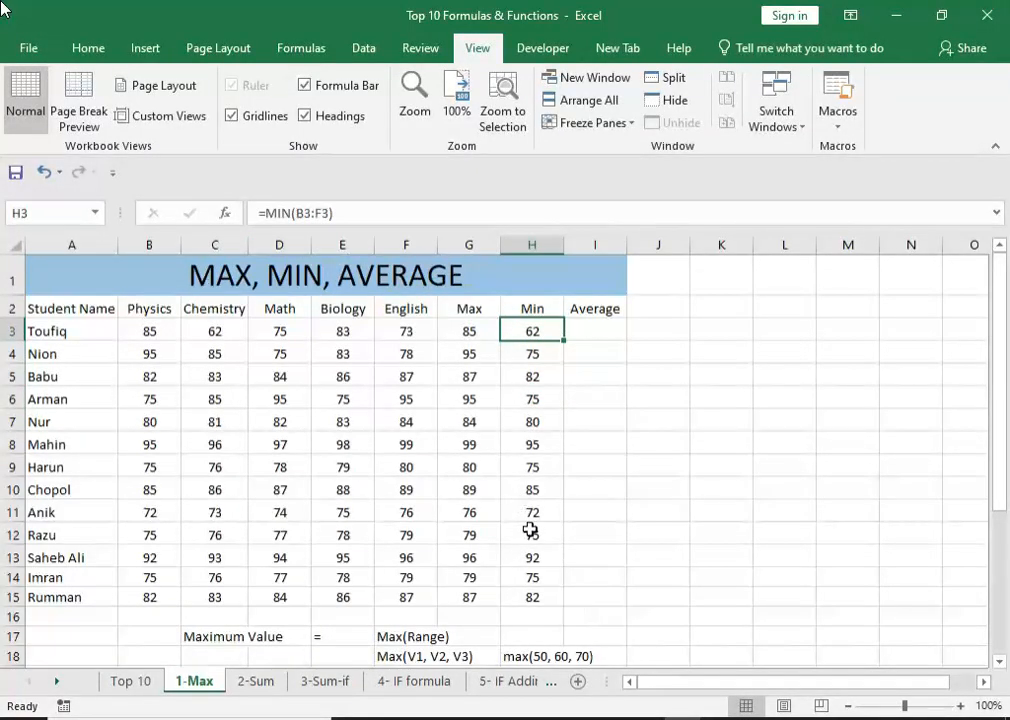
scroll(530, 525, "down", 2)
scroll(530, 527, "down", 2)
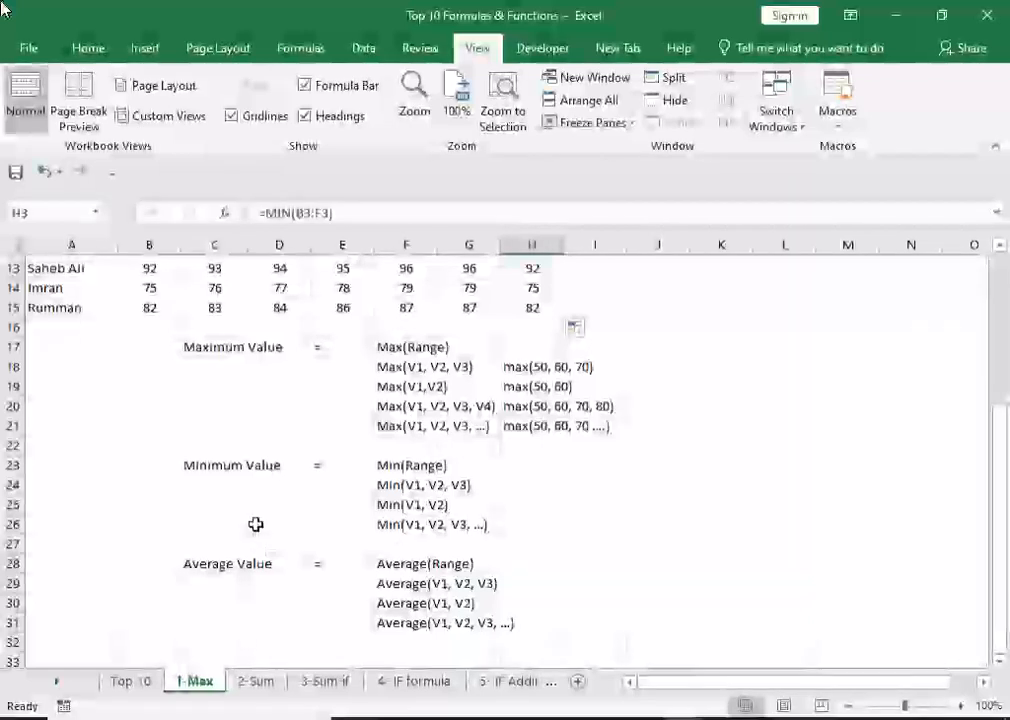
left_click(193, 463)
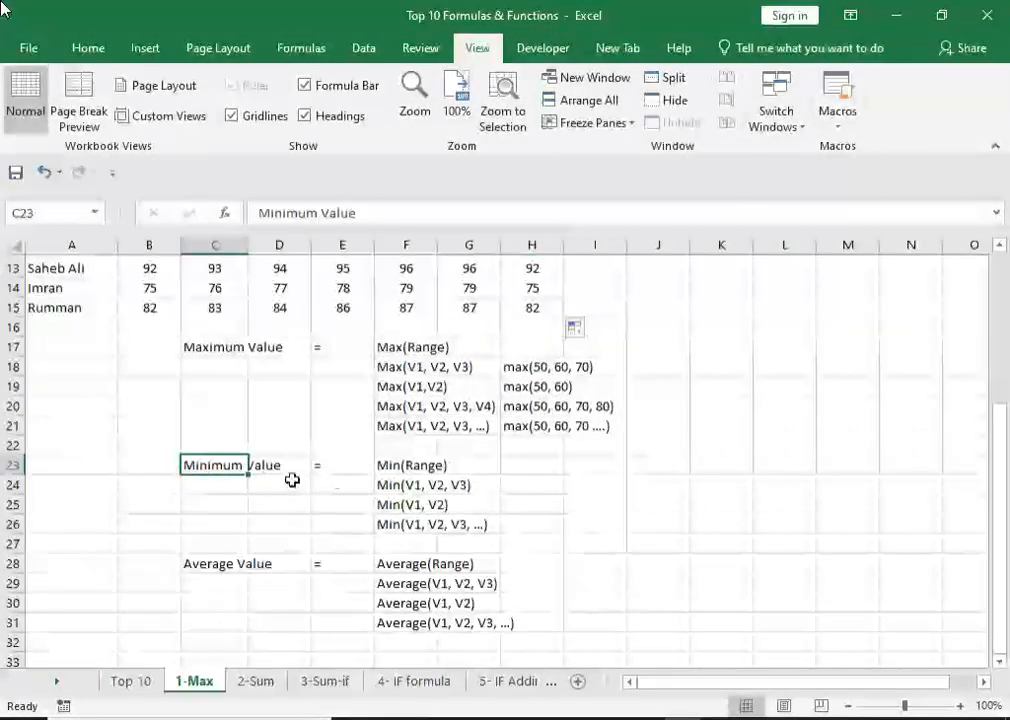
left_click(401, 464)
left_click(420, 486)
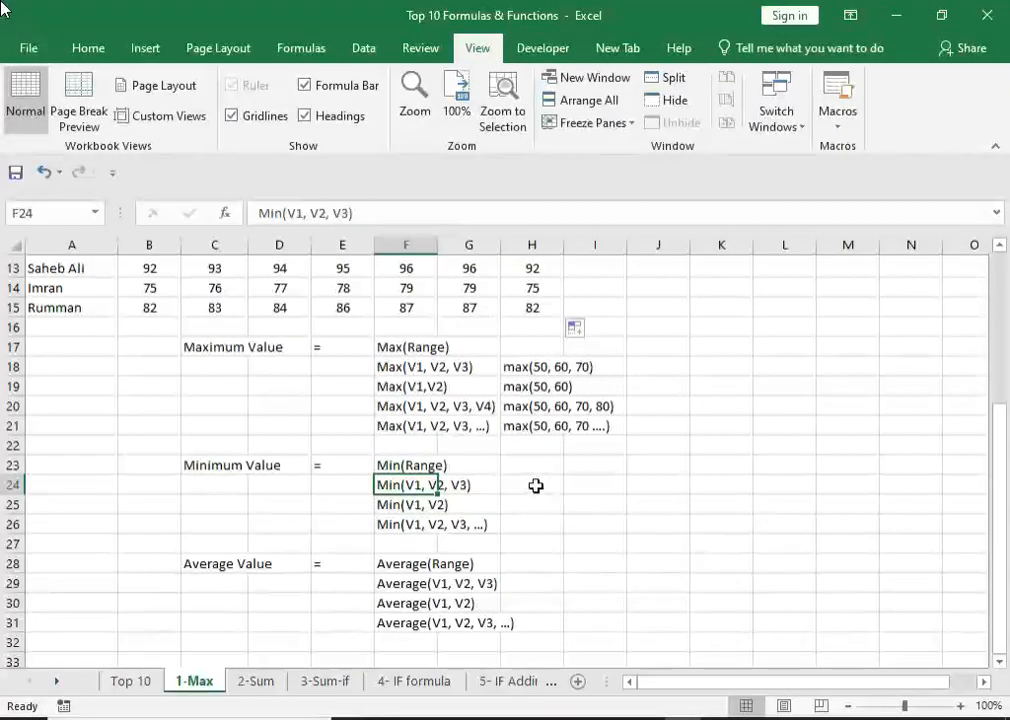
Compare the Maximum Value syntax examples from row 18 with the Minimum Value syntax variants in rows 24 to 26.
left_click_drag(422, 367, 518, 402)
left_click(525, 386)
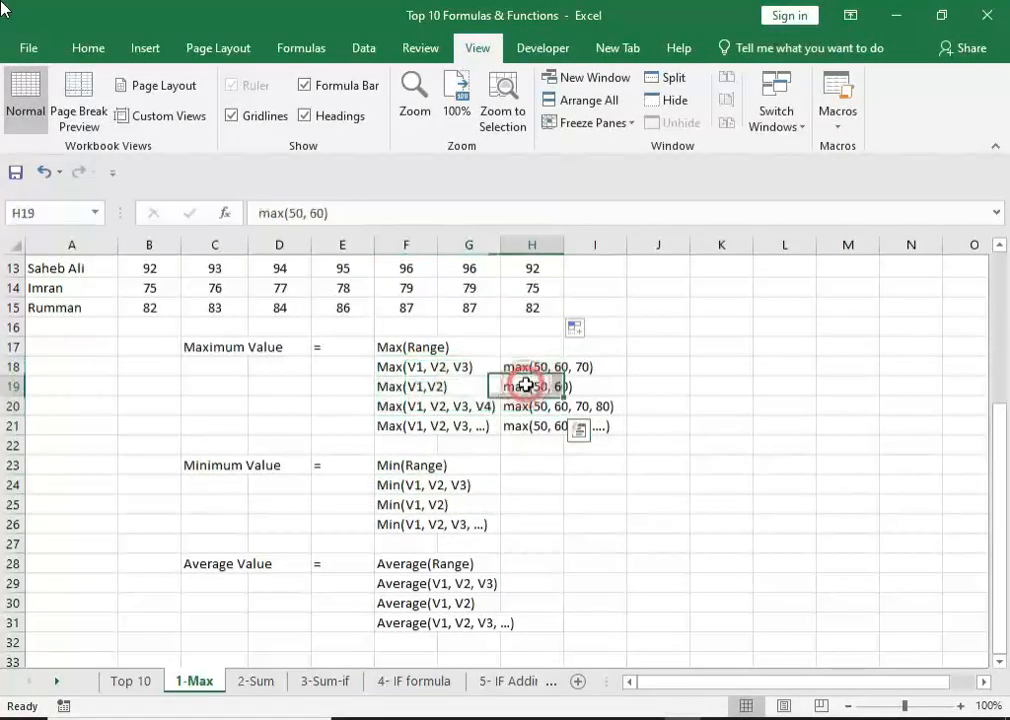
left_click_drag(420, 488, 425, 505)
left_click(416, 503)
left_click(410, 525)
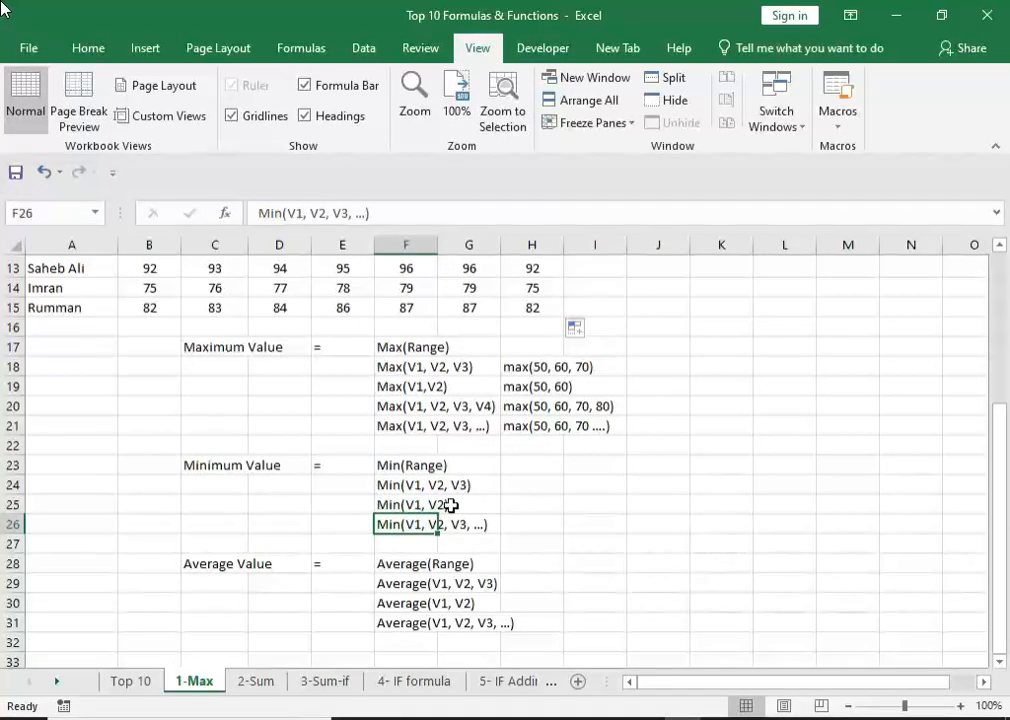
Enter the formula =AVERAGE(B3:F3) in cell I3 to get the first student's average mark.
scroll(620, 567, "up", 4)
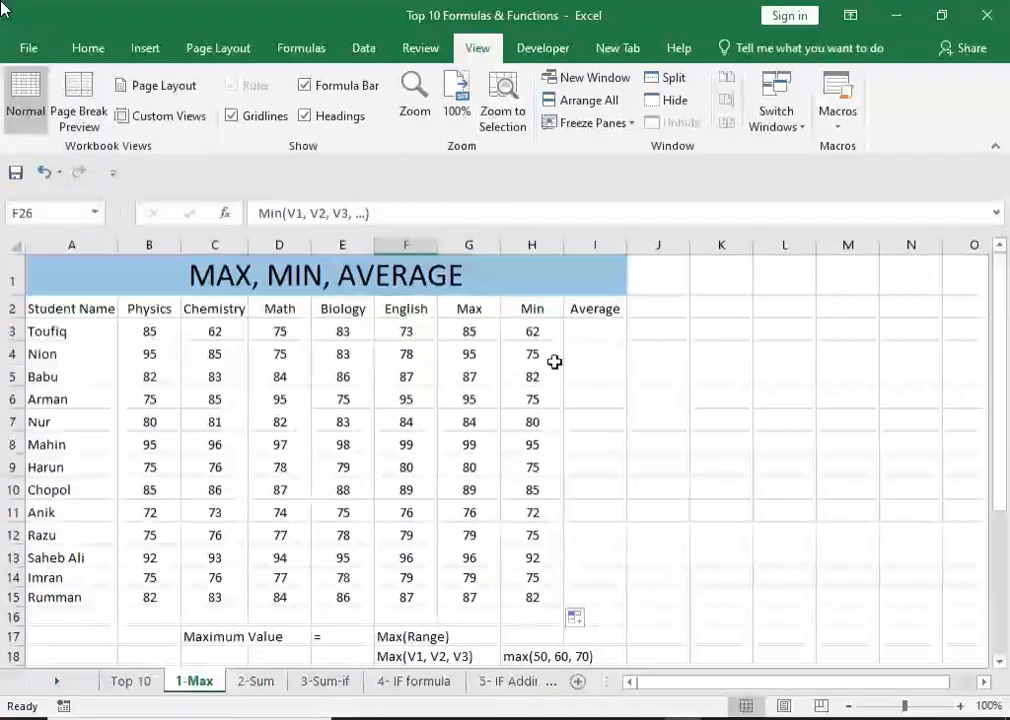
left_click(586, 334)
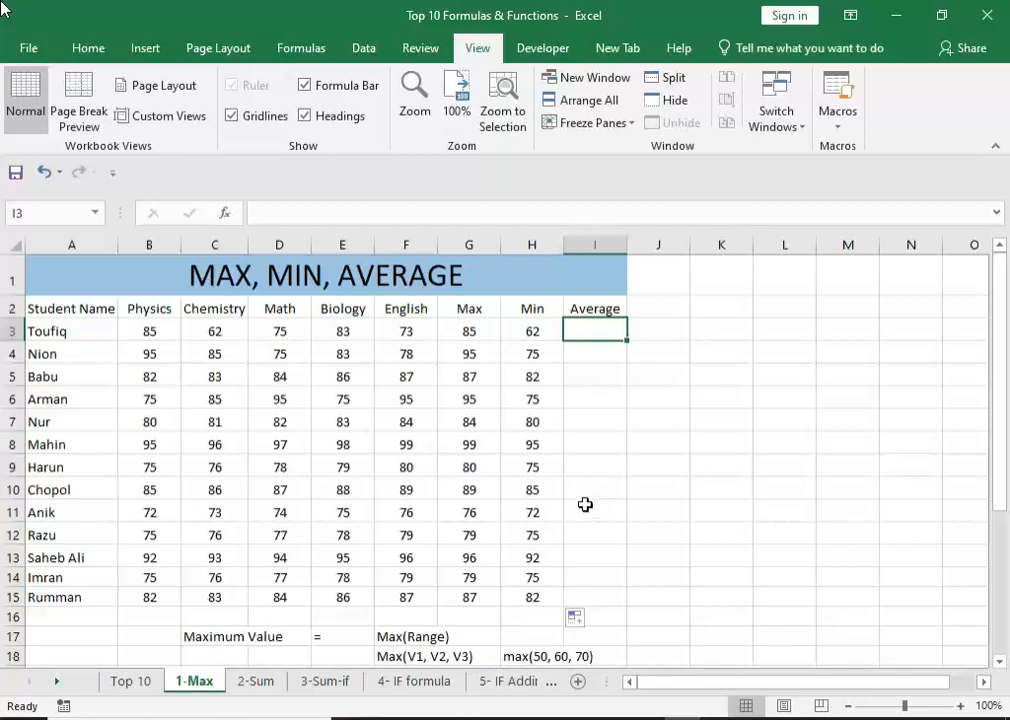
double_click(582, 332)
type("=")
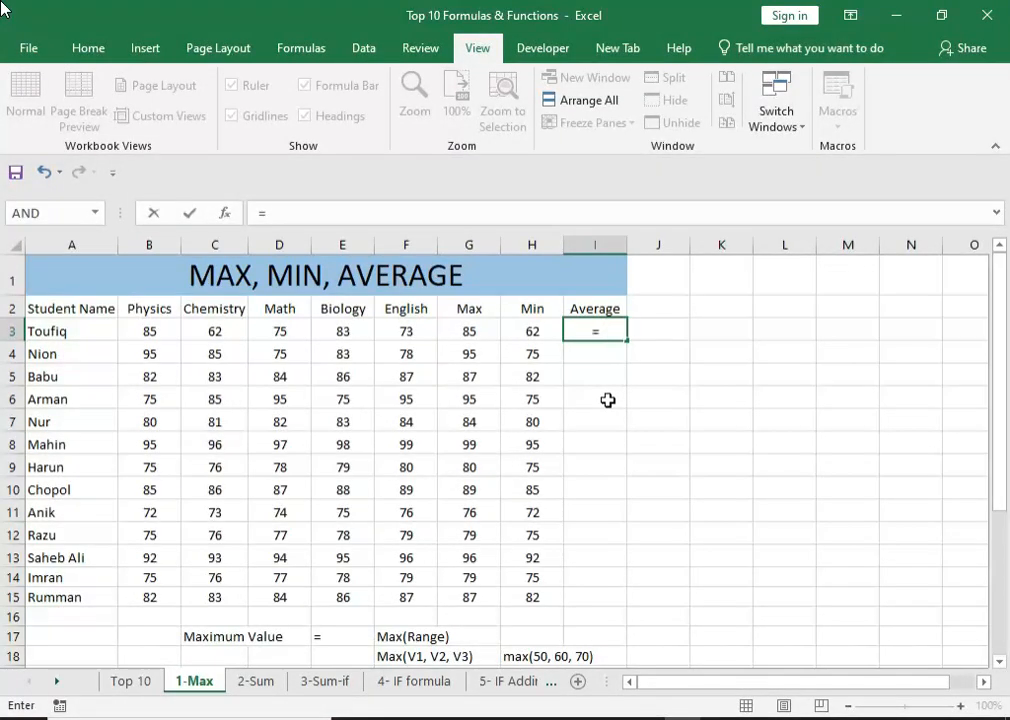
type("a")
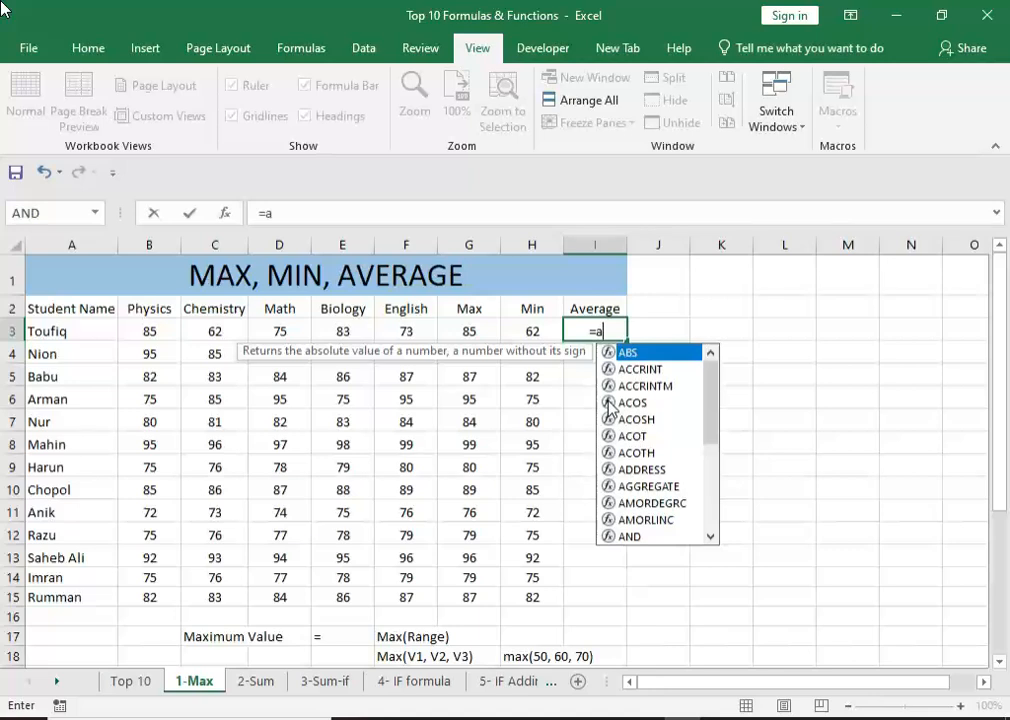
type("ver")
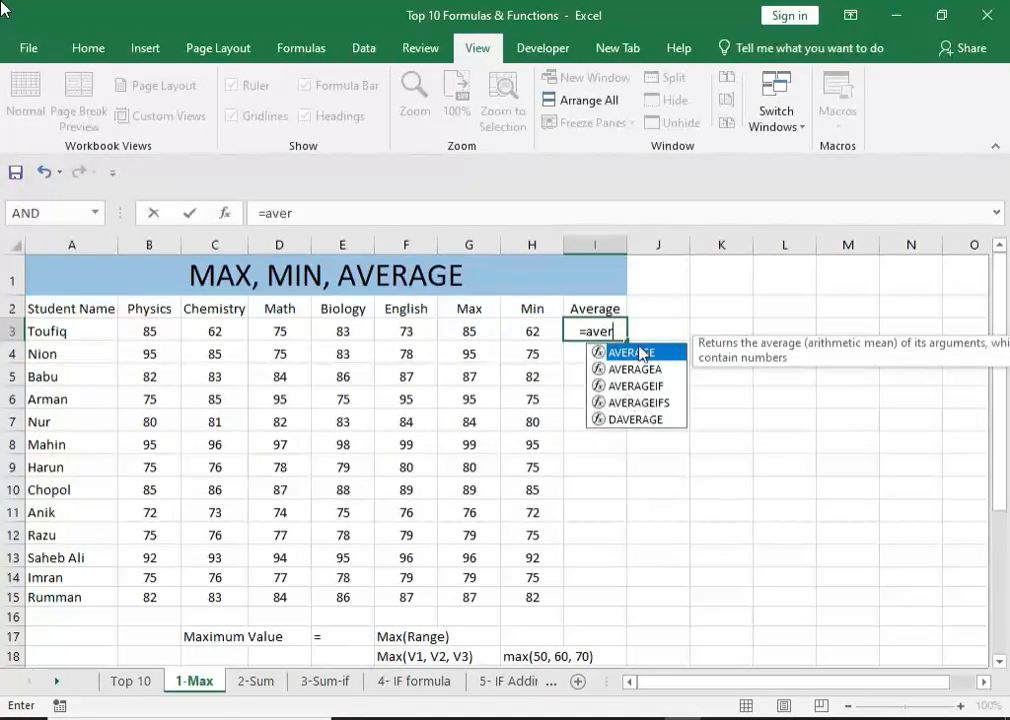
double_click(605, 353)
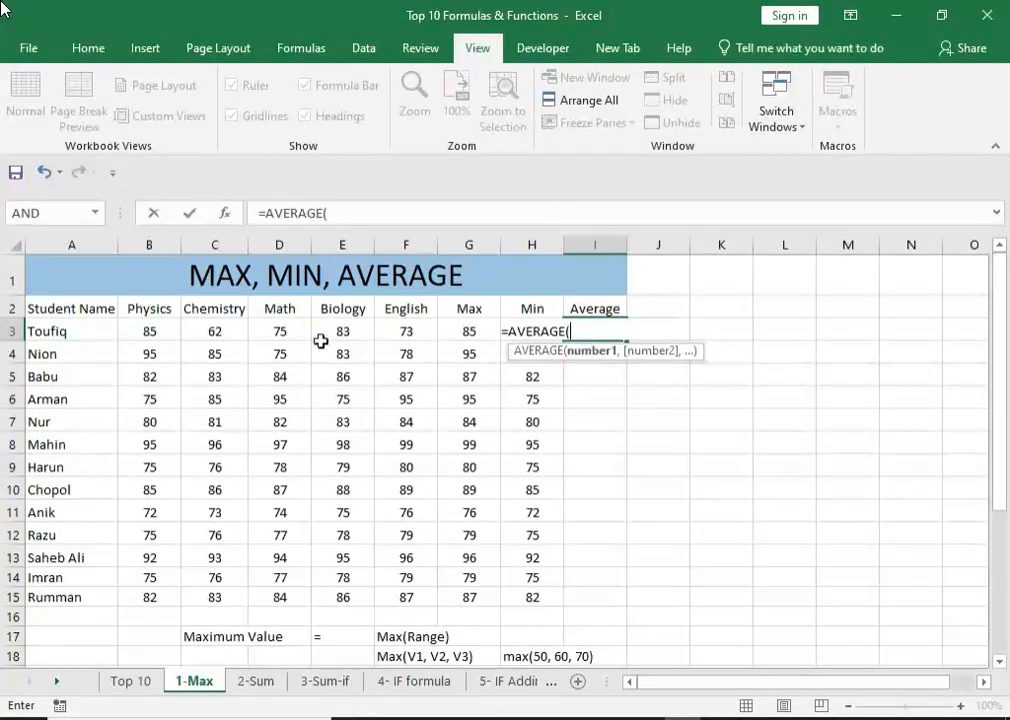
left_click(153, 330)
left_click_drag(153, 330, 410, 330)
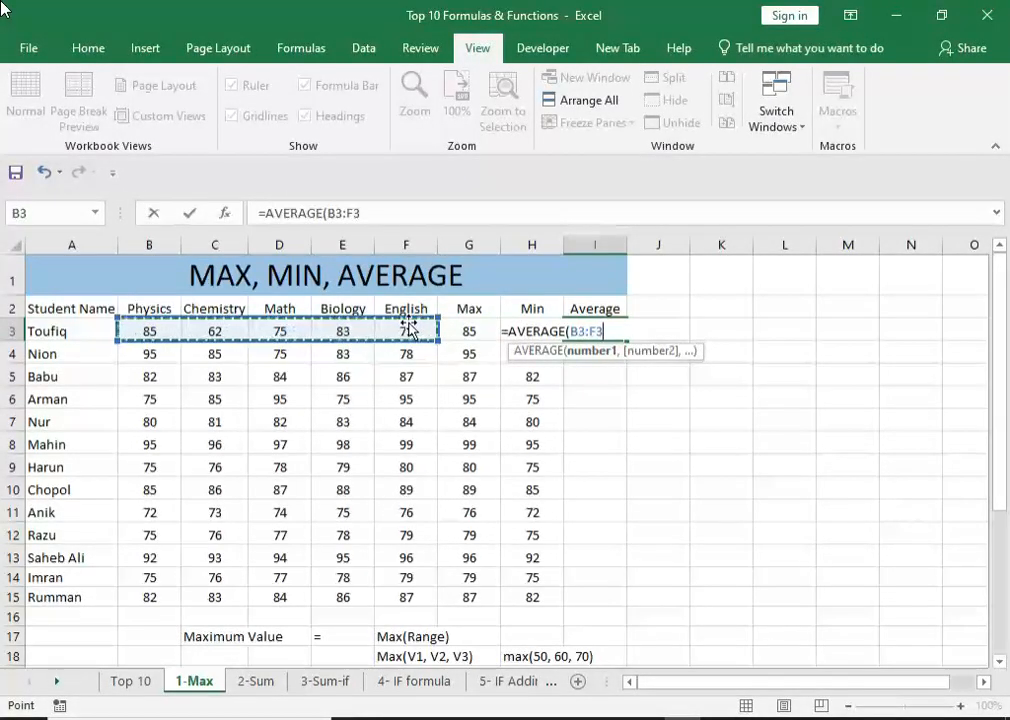
type(")")
key("Return")
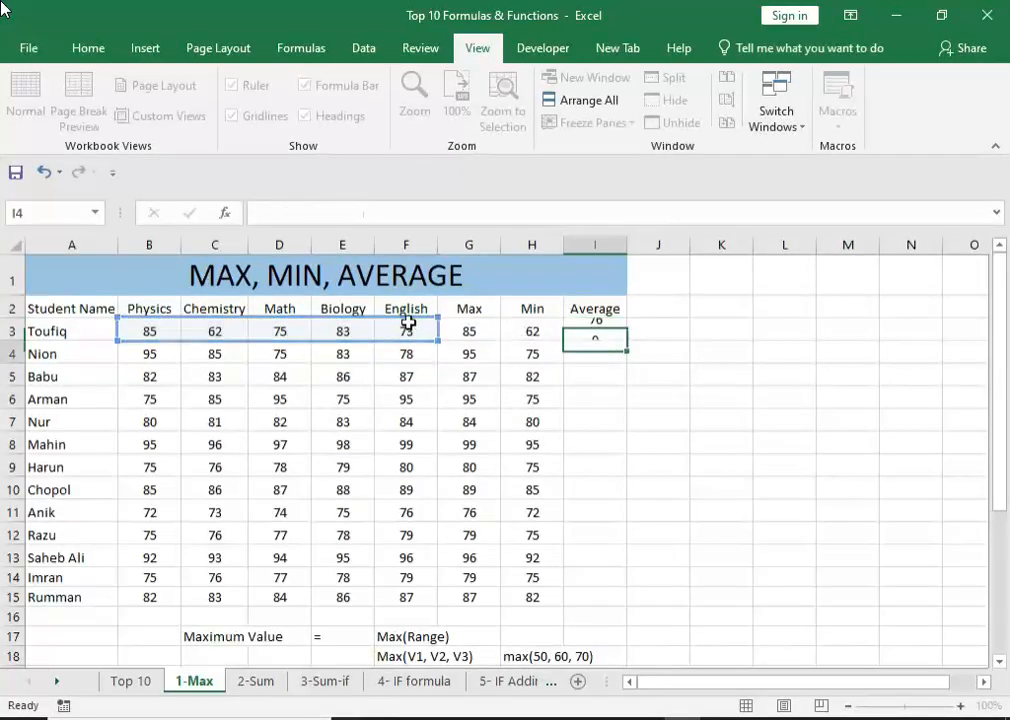
Check the first student's marks in B3:F3, and fill the AVERAGE formula from I3 down the Average column through row 15.
left_click(596, 333)
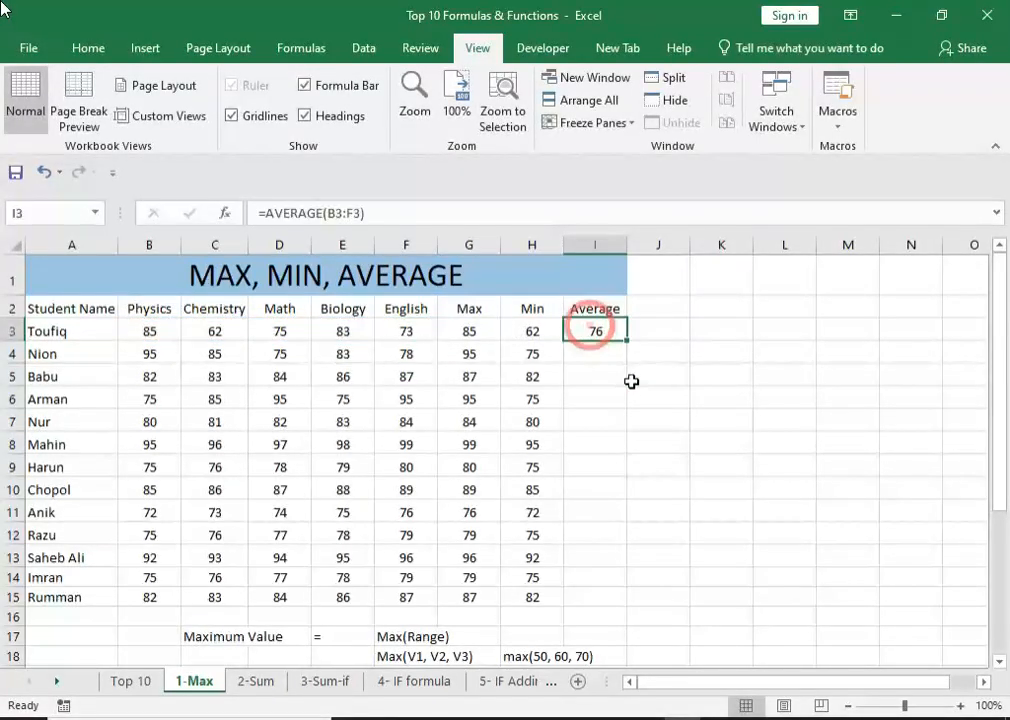
left_click_drag(141, 328, 381, 329)
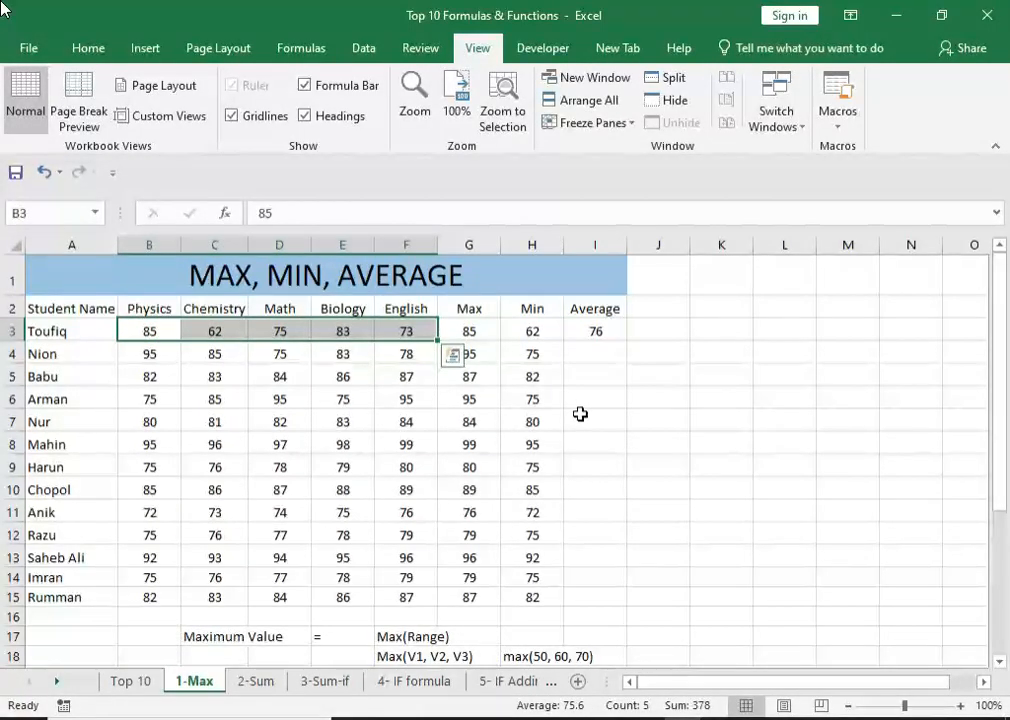
left_click(620, 338)
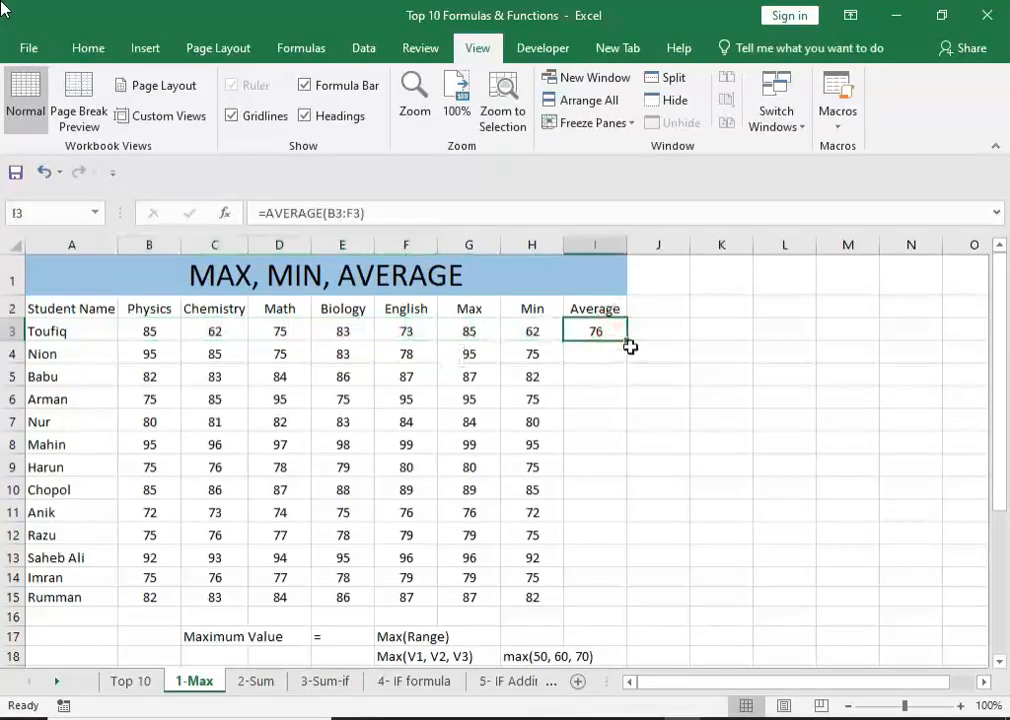
double_click(628, 342)
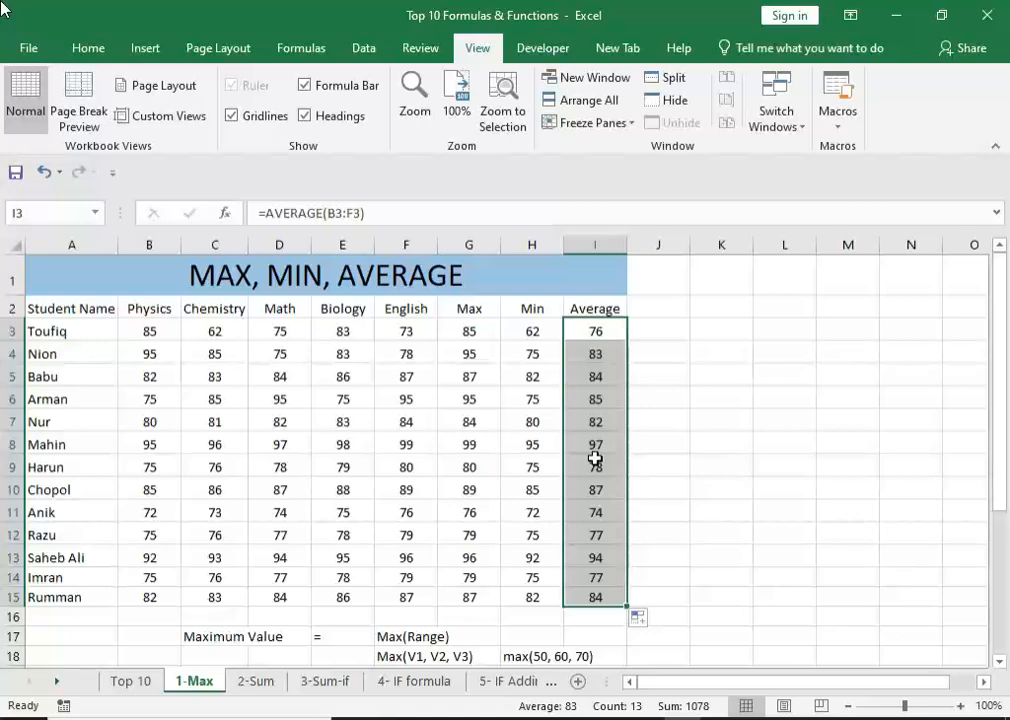
Examine the Average Value syntax notes in rows 28 to 31, covering the range, two-value, three-value and multi-value forms.
scroll(595, 458, "down", 1)
scroll(595, 458, "down", 5)
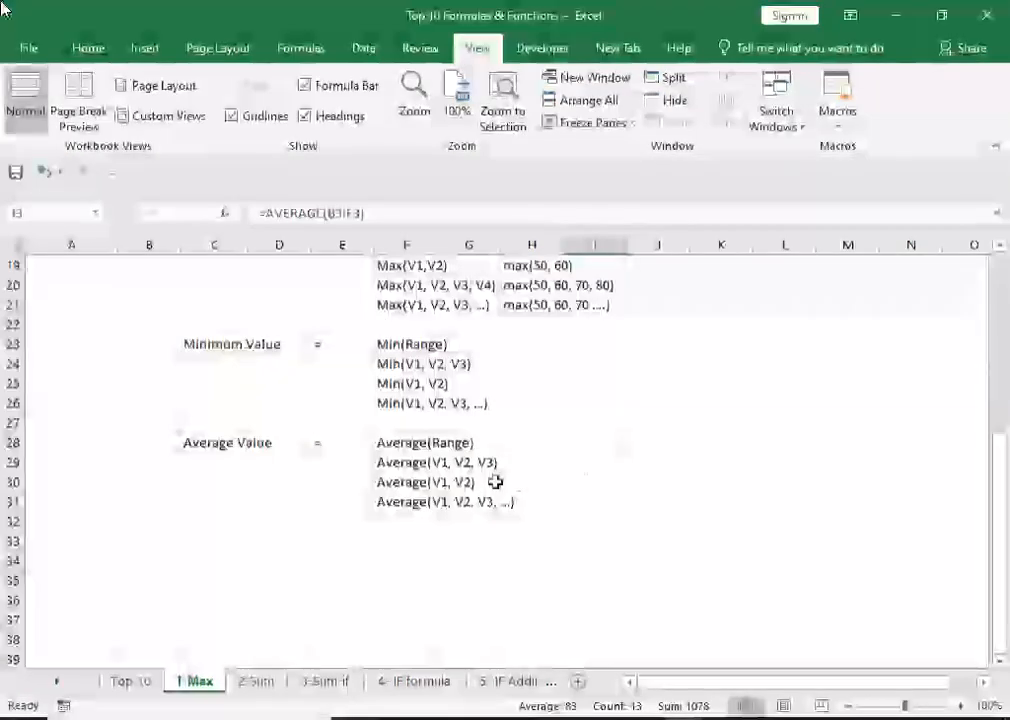
left_click(199, 443)
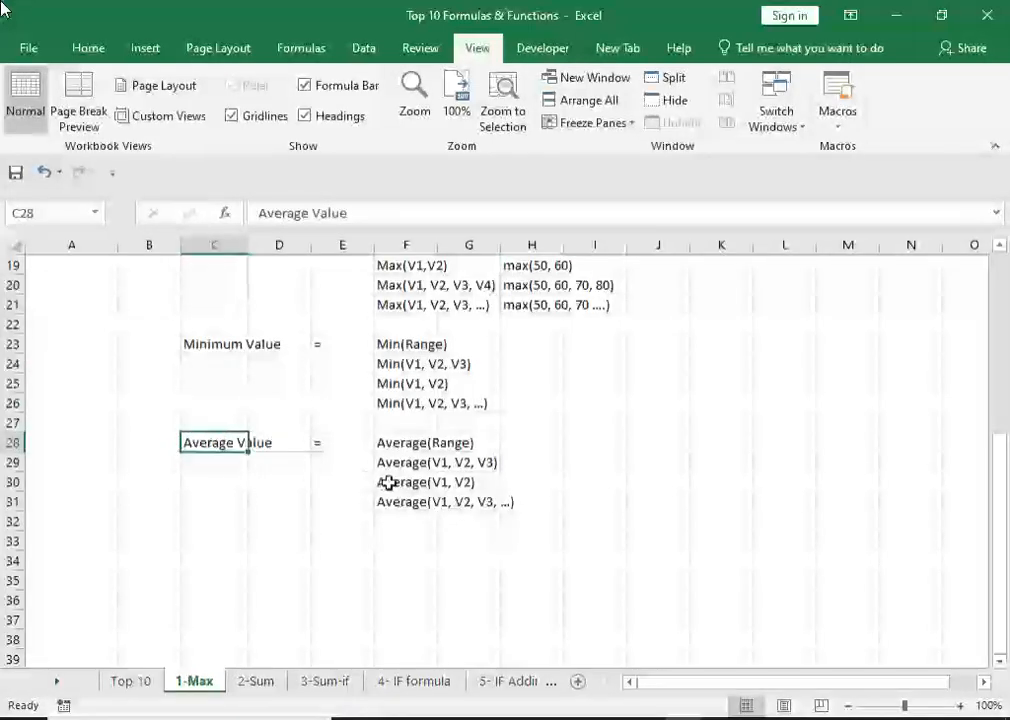
left_click_drag(395, 442, 400, 502)
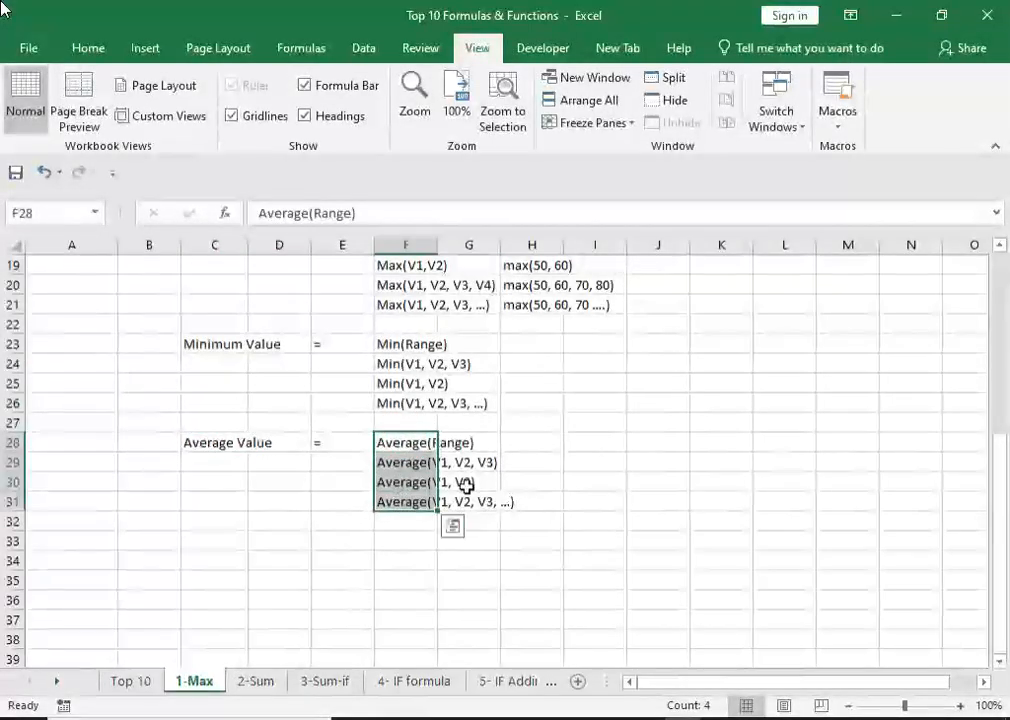
left_click(394, 442)
left_click(462, 445)
left_click(390, 463)
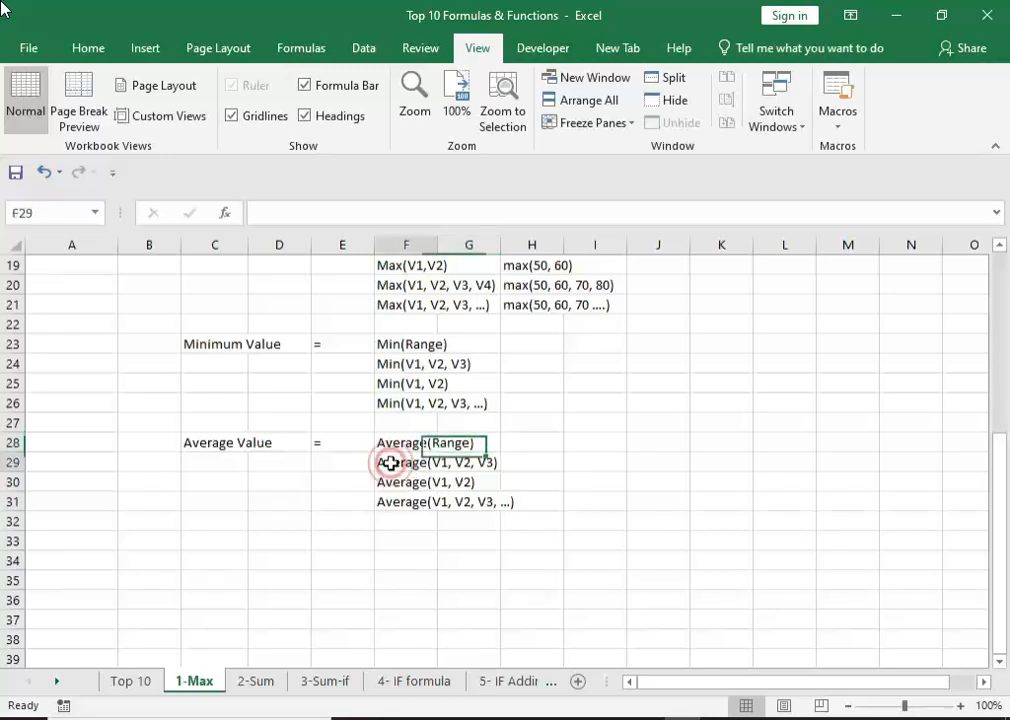
left_click(484, 465)
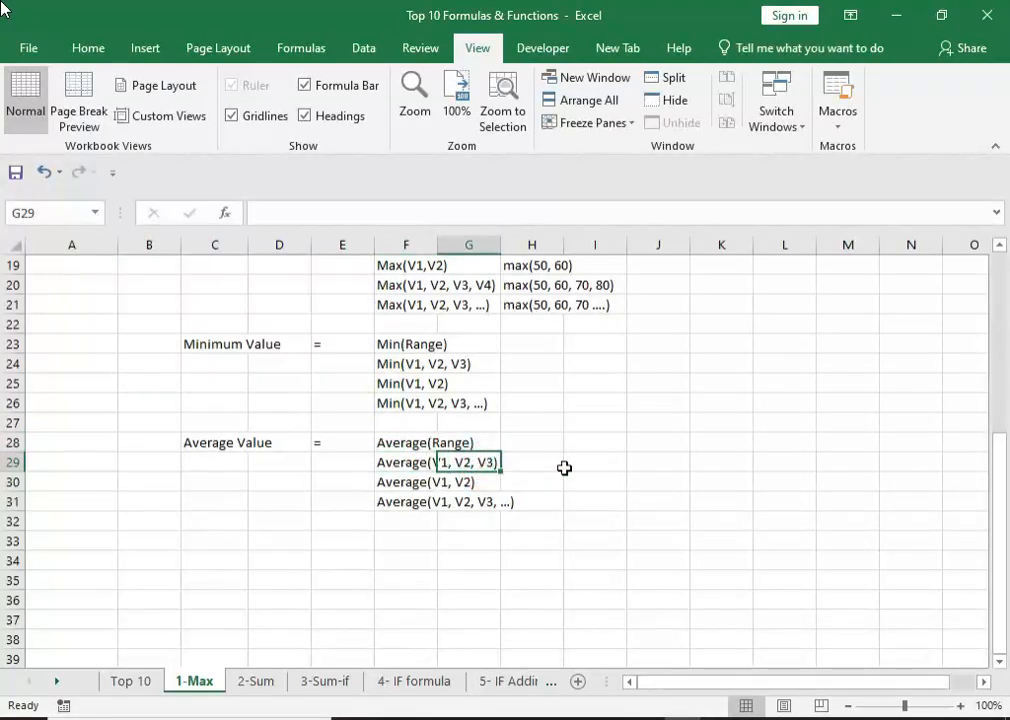
left_click(408, 481)
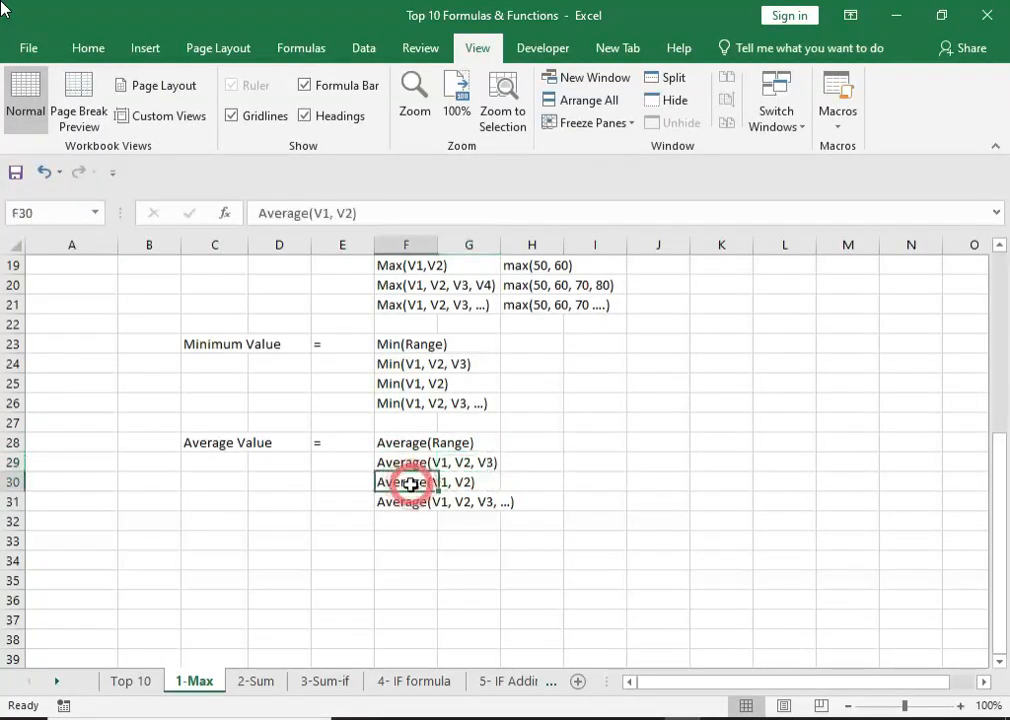
left_click(490, 483)
left_click(400, 501)
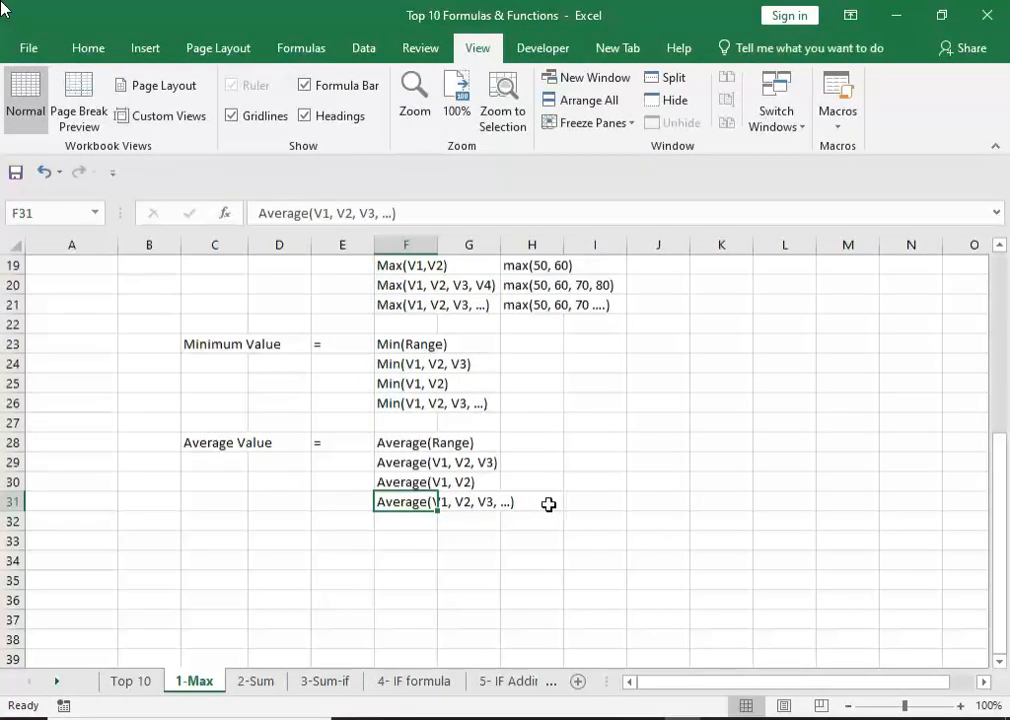
scroll(582, 523, "up", 6)
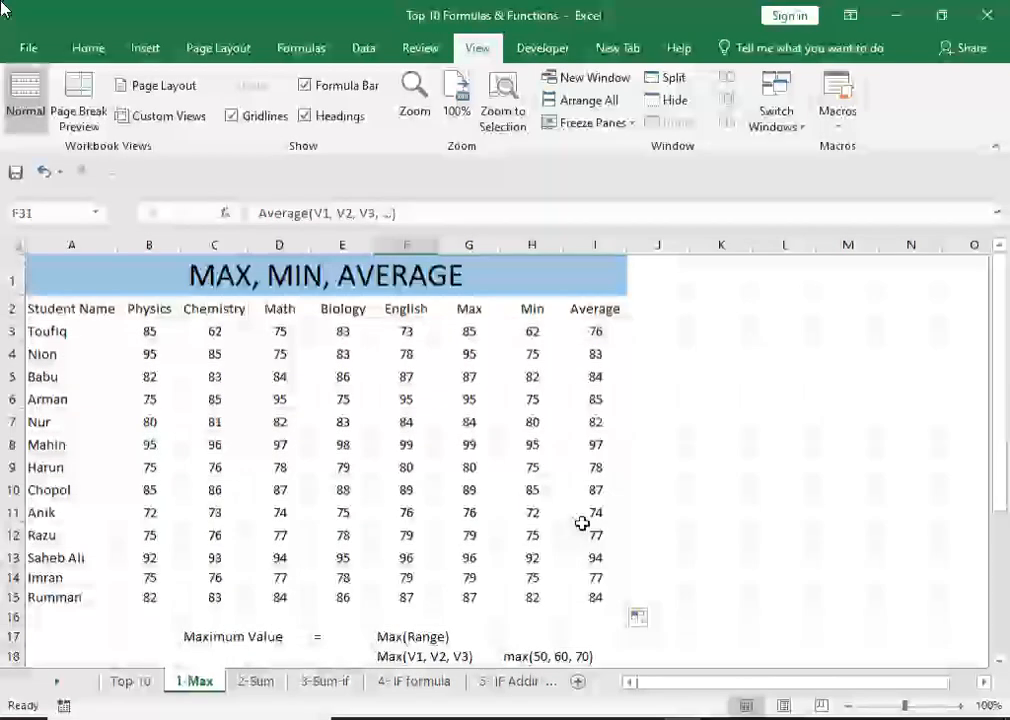